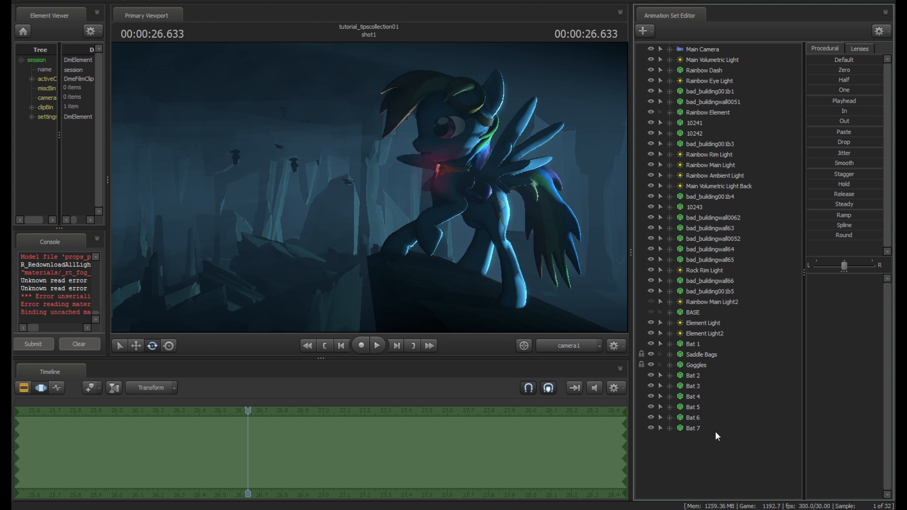
# Show the scene hierarchy in the animation set list and expand the Lights and Cameras groups.
pyautogui.rightClick(688, 449)
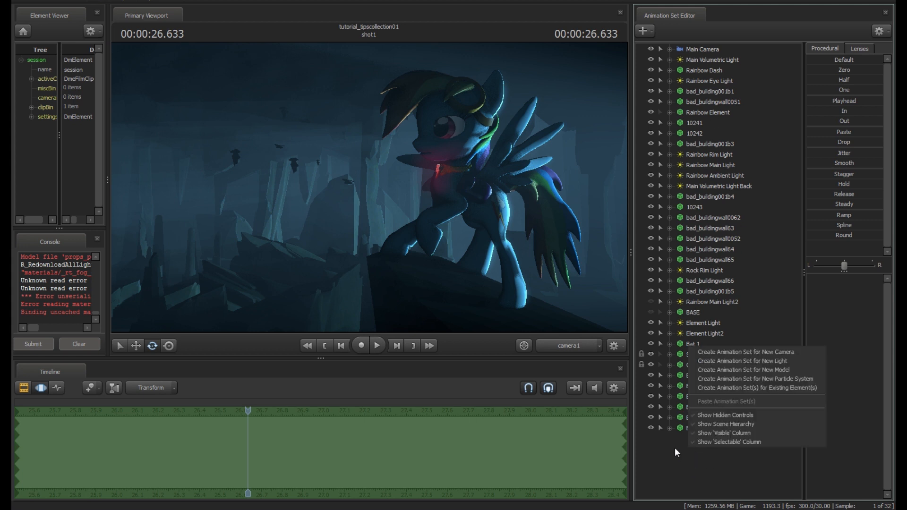
pyautogui.click(725, 425)
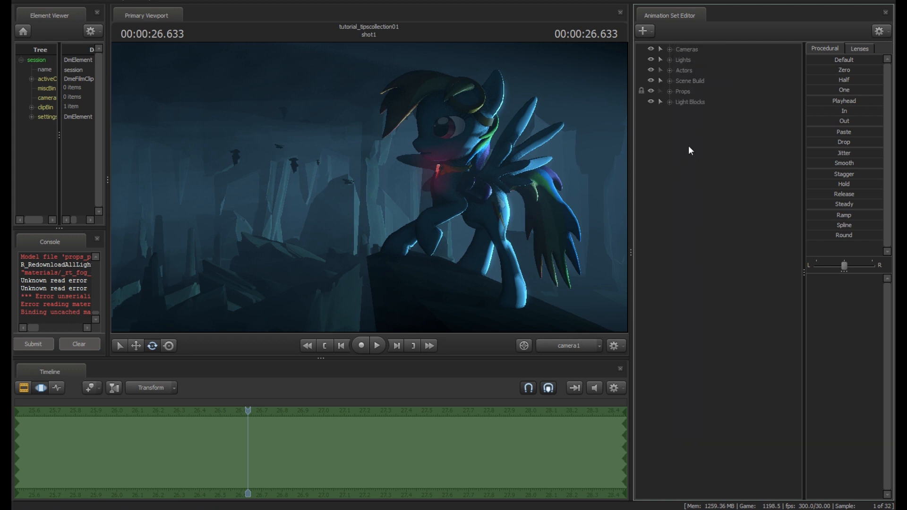
pyautogui.click(670, 60)
pyautogui.click(670, 49)
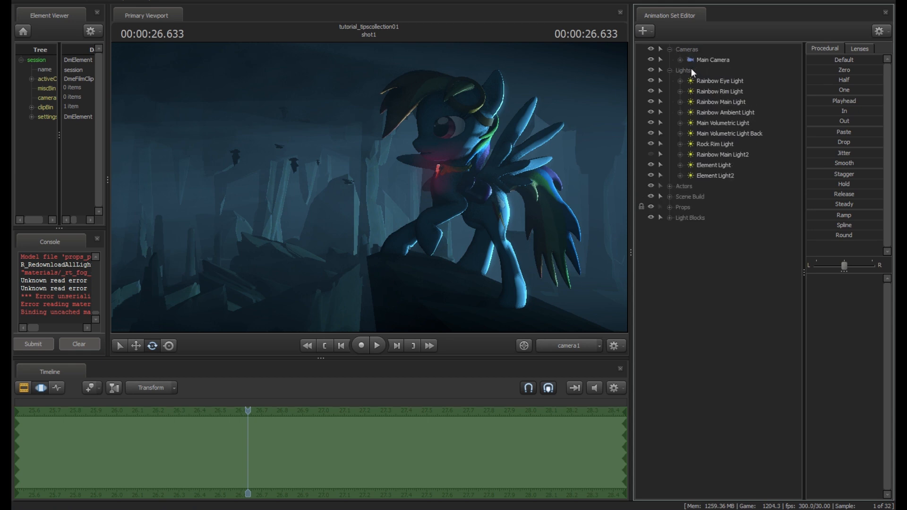
# Try grouping the lights from Rainbow Main Light through Rock Rim Light under a new group inside Lights.
pyautogui.click(710, 102)
pyautogui.keyDown('shift'); pyautogui.click(712, 144); pyautogui.keyUp('shift')
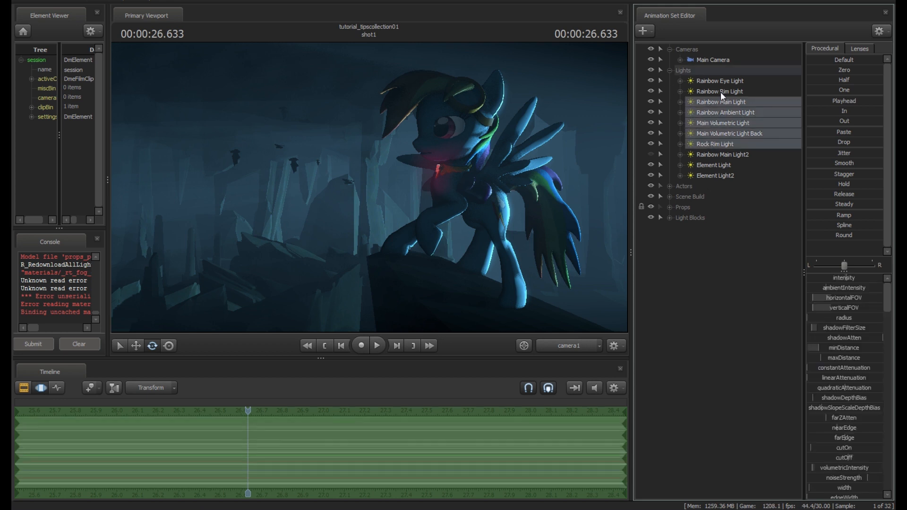
pyautogui.rightClick(712, 121)
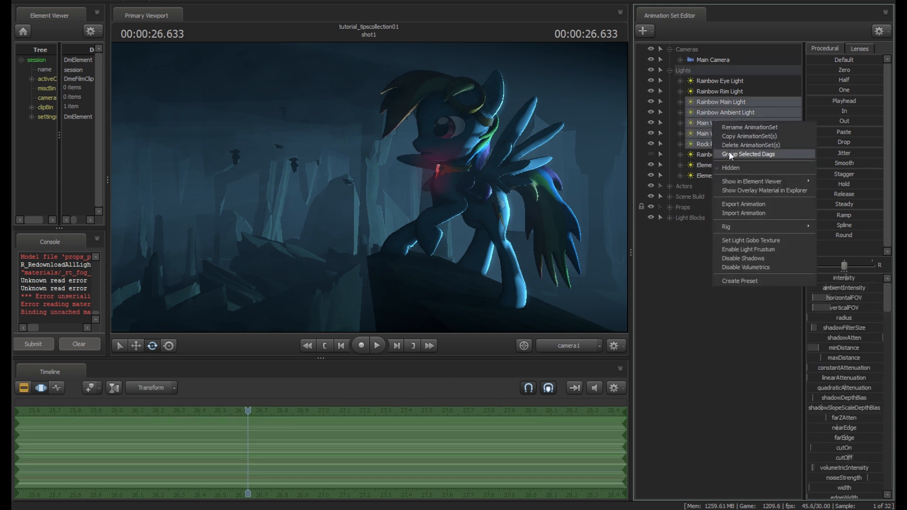
pyautogui.click(748, 152)
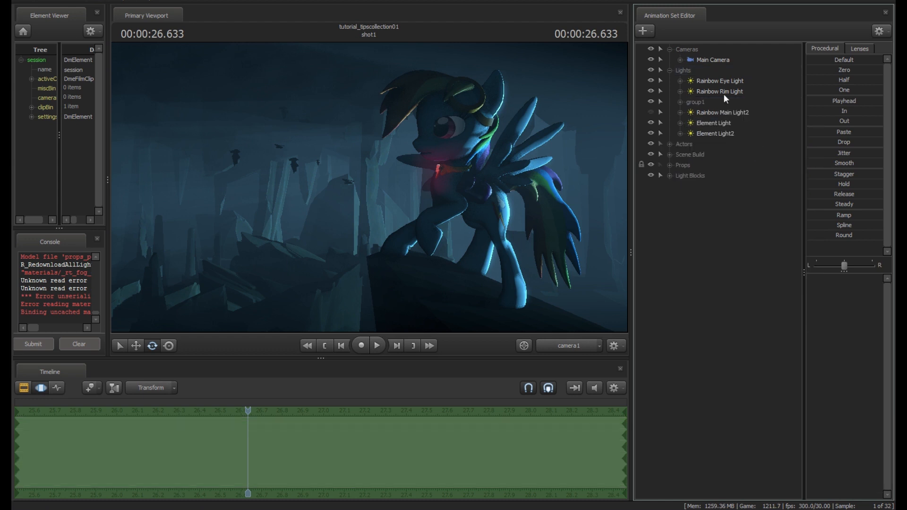
pyautogui.click(681, 102)
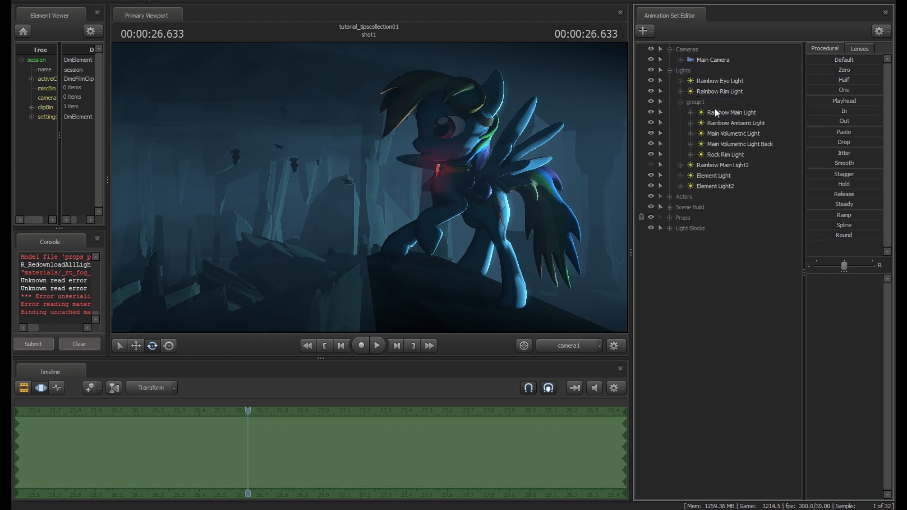
pyautogui.rightClick(693, 101)
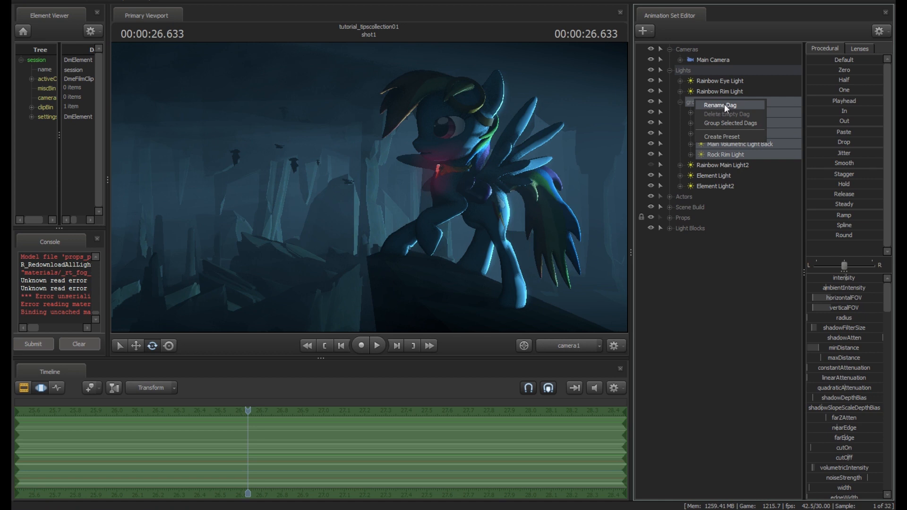
pyautogui.click(680, 102)
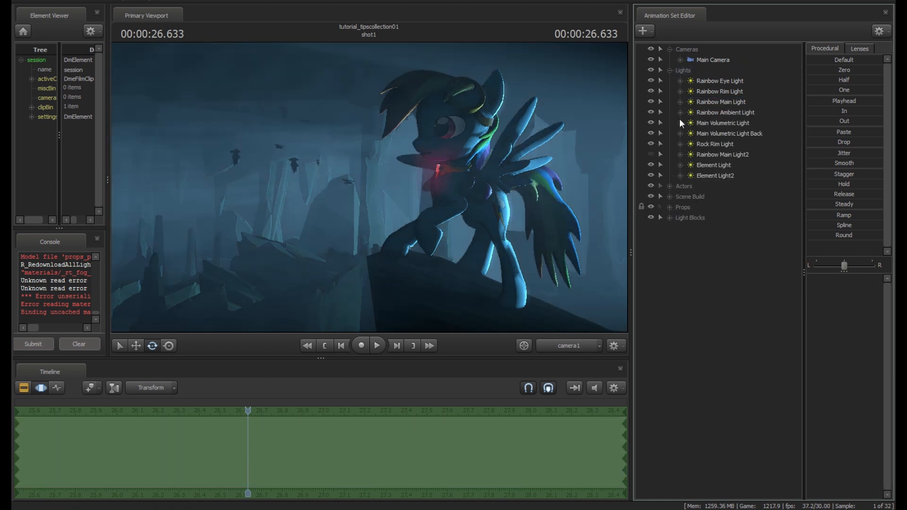
# Collapse the Lights group and expand Rainbow Dash under Actors down to the Pony Bones controls.
pyautogui.click(669, 70)
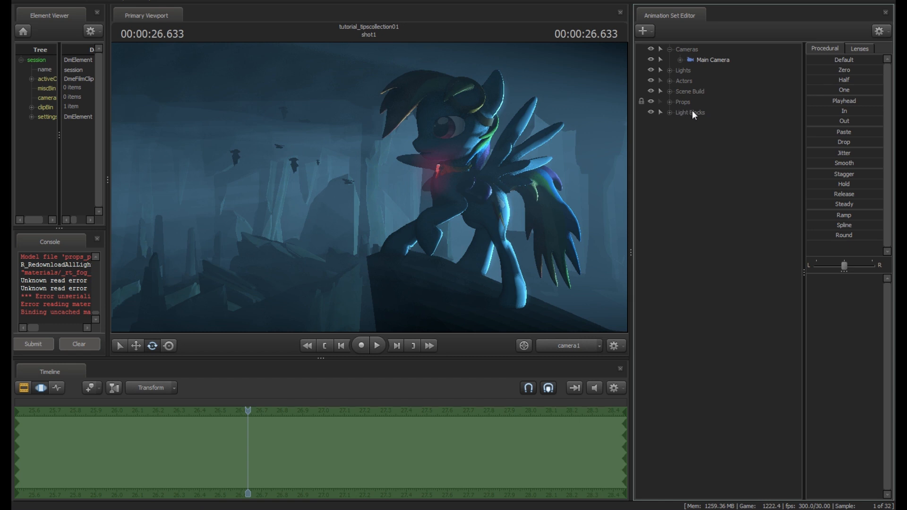
pyautogui.click(669, 81)
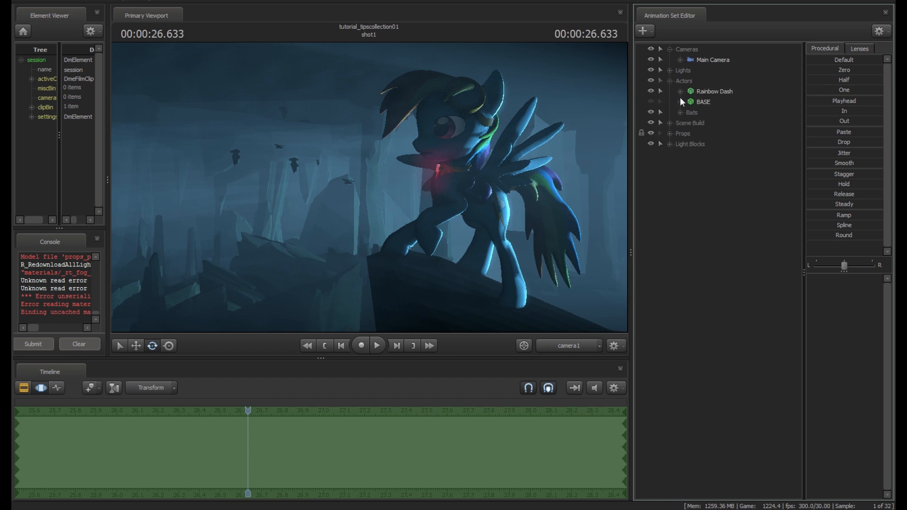
pyautogui.click(691, 123)
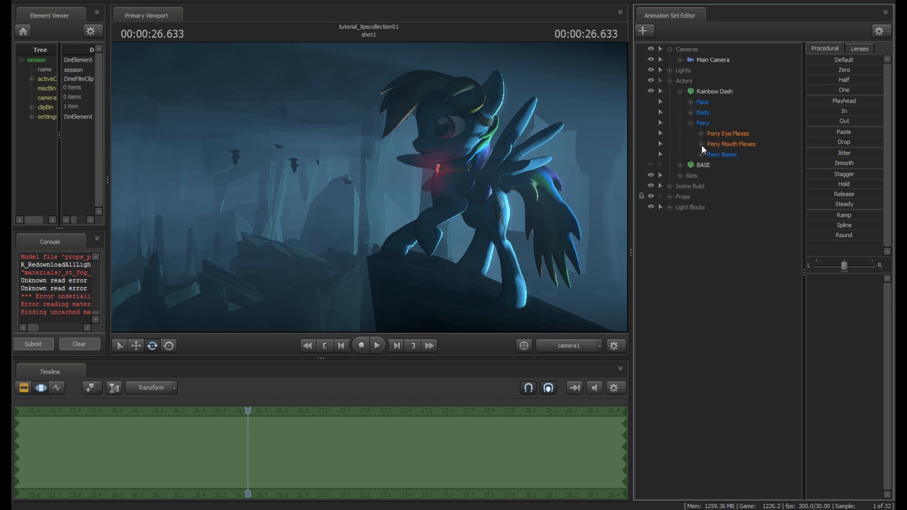
pyautogui.click(701, 155)
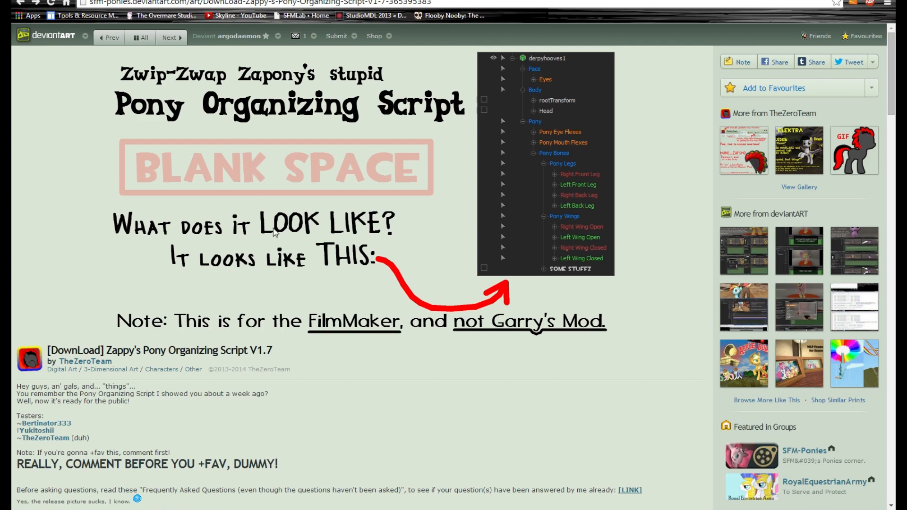
# Switch to the browser and review the description and installation instructions on the Pony Organizing Script page.
pyautogui.scroll(-3, 284, 199)
pyautogui.scroll(-5, 247, 365)
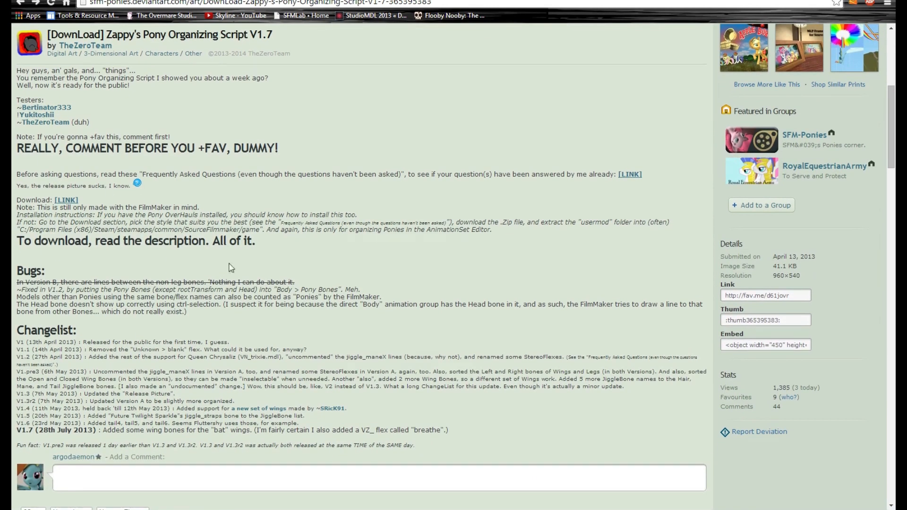
pyautogui.scroll(4, 490, 278)
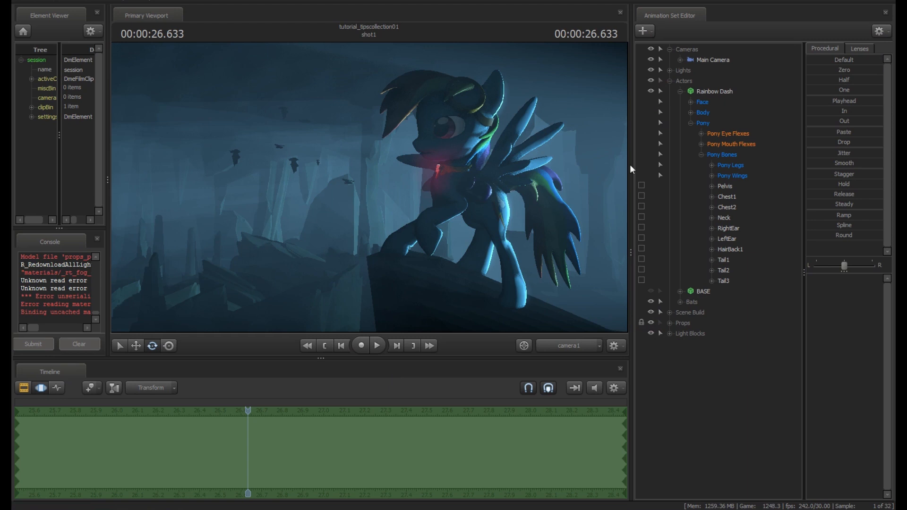
# Return to Source Filmmaker, collapse Rainbow Dash, and check the shot in the Clip Editor before going back to the Motion Editor.
pyautogui.click(680, 91)
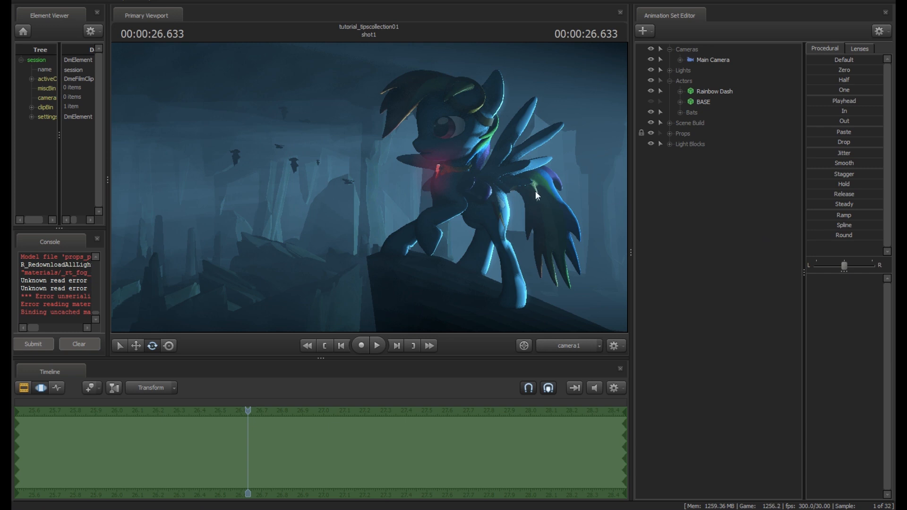
pyautogui.press('F1')
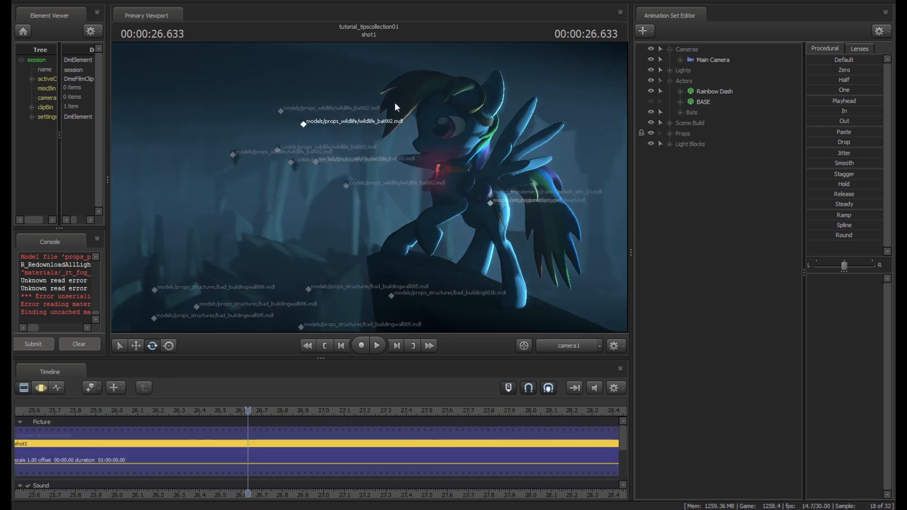
pyautogui.press('F2')
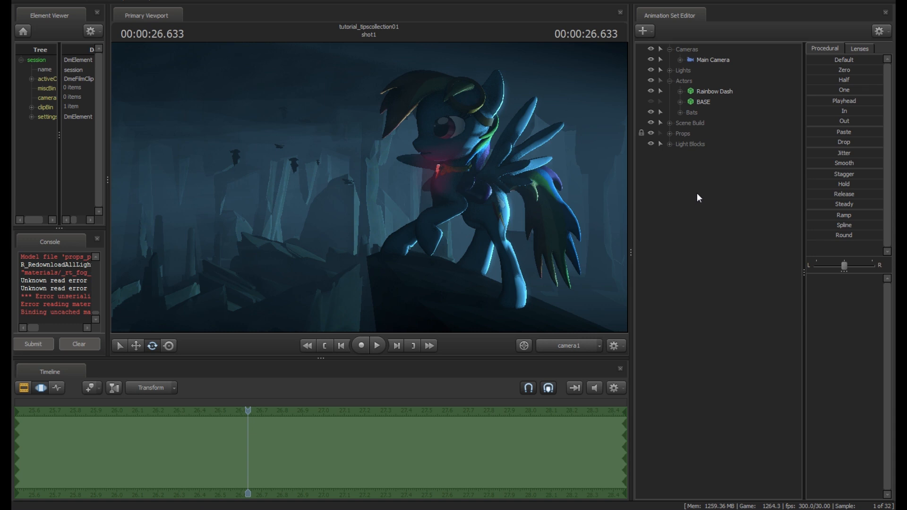
# Bake the procedural bones of the Rainbow Dash model.
pyautogui.rightClick(707, 91)
pyautogui.moveTo(730, 193)
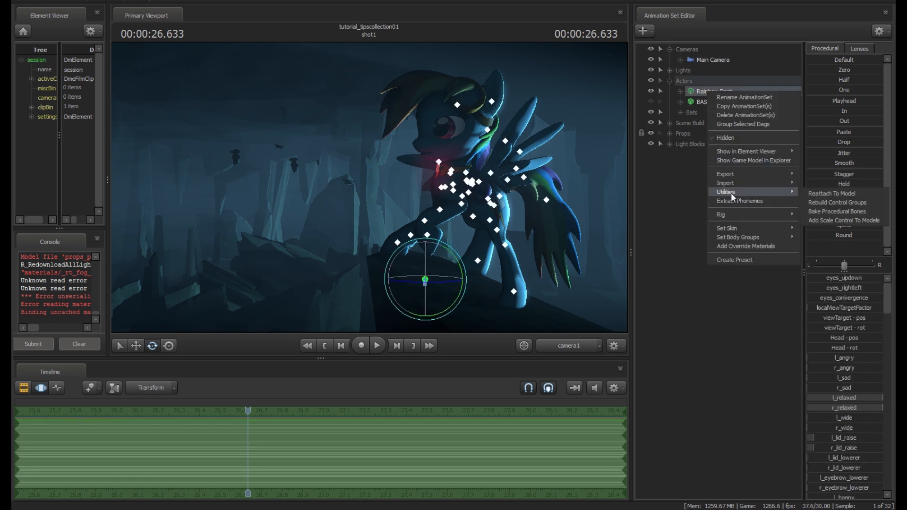
pyautogui.click(827, 211)
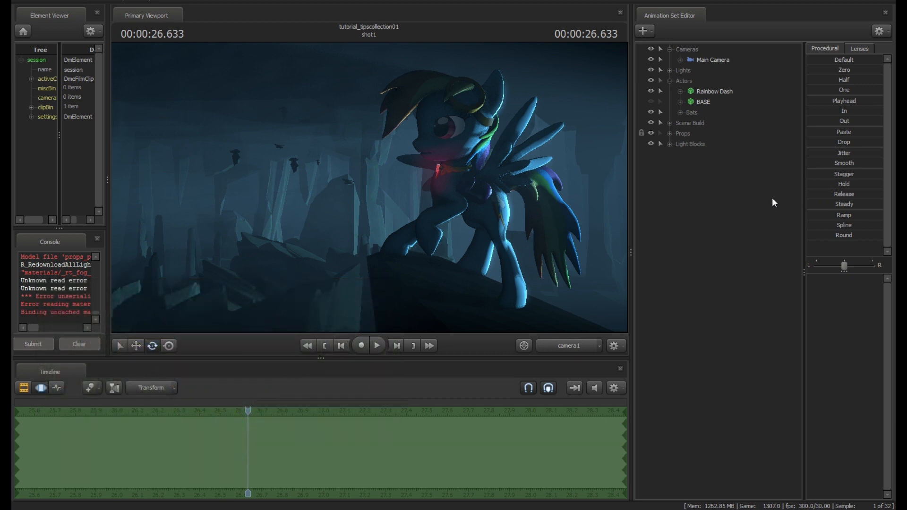
# Look through Light Blocks, and expand Rainbow Dash's Body, Pony and Pony Bones groups to examine the bone list.
pyautogui.click(670, 81)
pyautogui.click(669, 112)
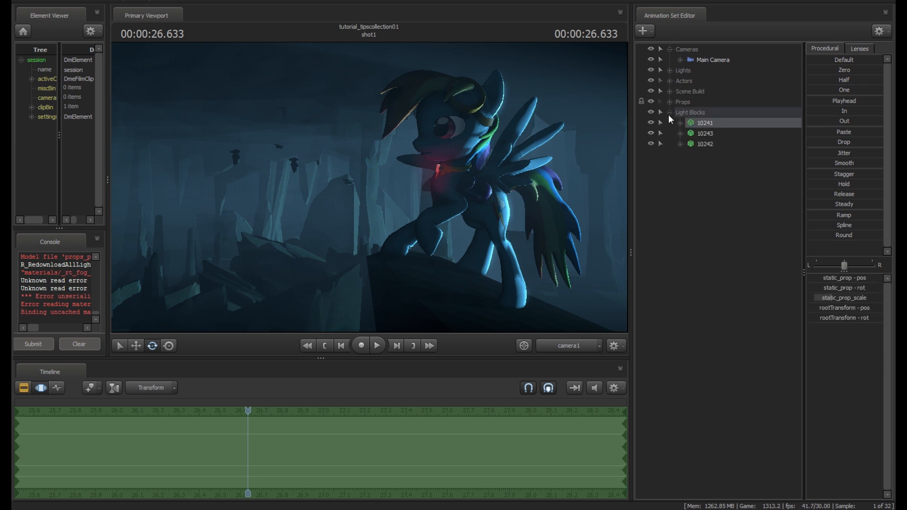
pyautogui.click(670, 113)
pyautogui.click(670, 80)
pyautogui.click(680, 91)
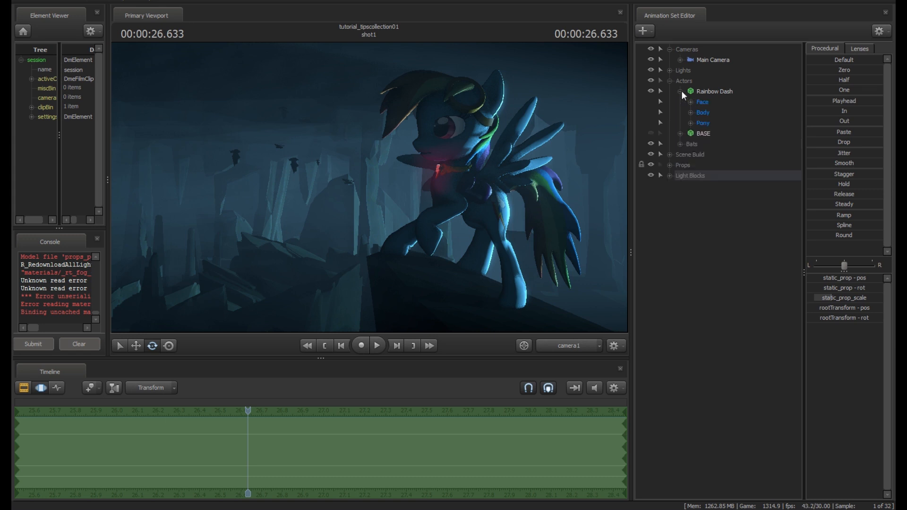
pyautogui.click(691, 112)
pyautogui.click(703, 144)
pyautogui.click(690, 144)
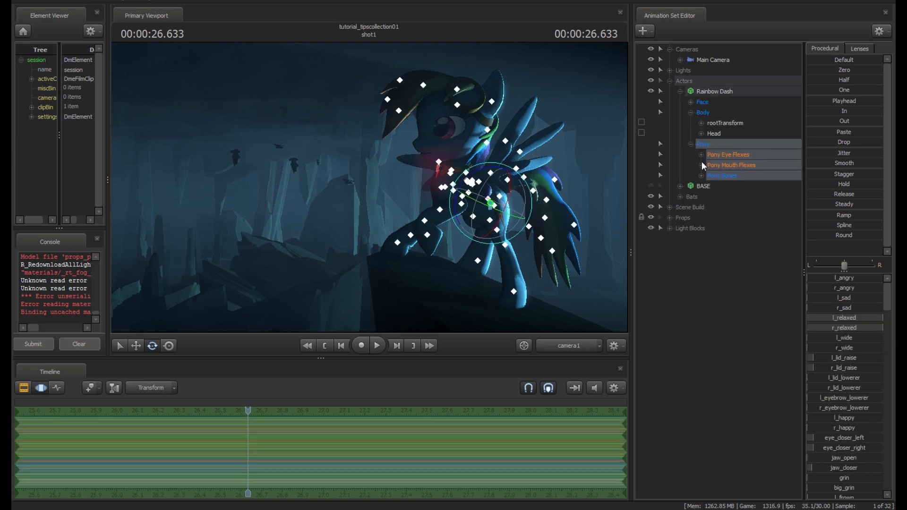
pyautogui.click(702, 176)
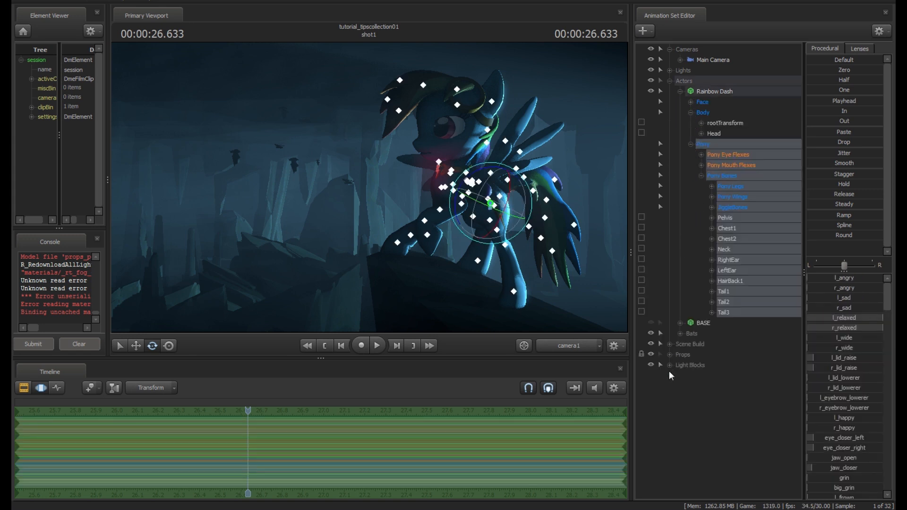
# Expand the Goggles under Props, and try rotating Rainbow Dash's Neck bone in the viewport.
pyautogui.click(670, 355)
pyautogui.click(680, 386)
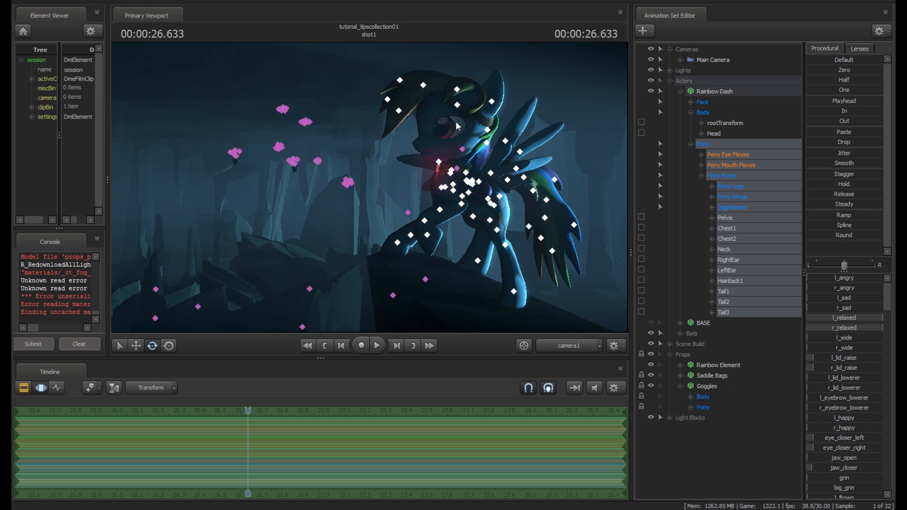
pyautogui.press('ctrl')
pyautogui.keyDown('ctrl'); pyautogui.click(453, 175); pyautogui.keyUp('ctrl')
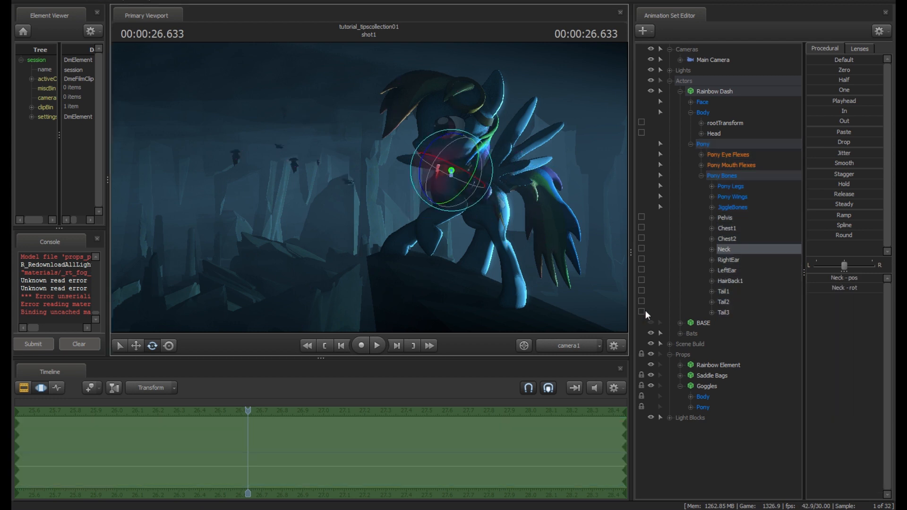
pyautogui.moveTo(450, 186); pyautogui.dragTo(457, 138)
# Expand the left and right back legs under Pony Legs and lock the RightThigh and LeftThigh bones.
pyautogui.click(711, 186)
pyautogui.click(722, 228)
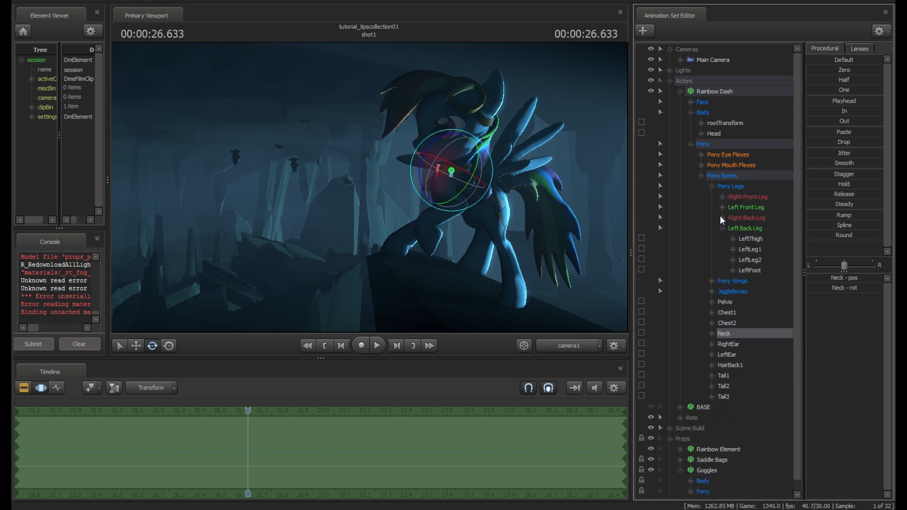
pyautogui.click(723, 218)
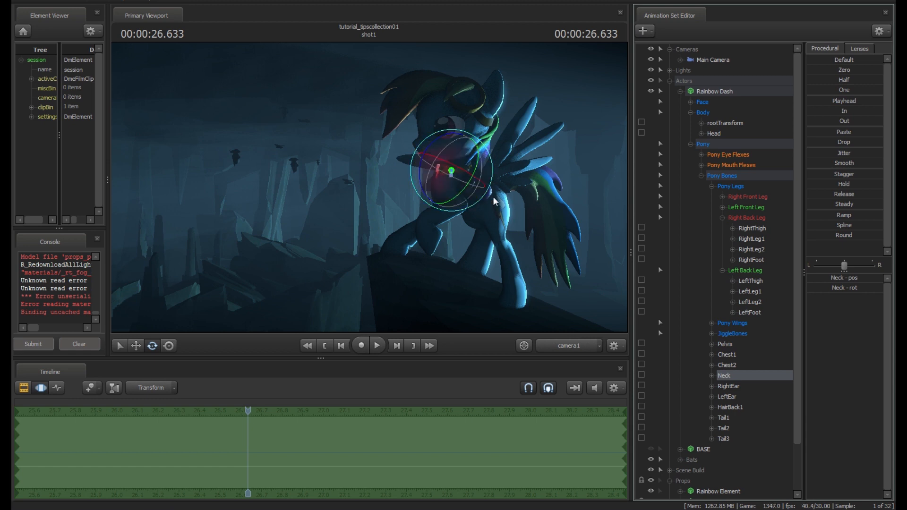
pyautogui.click(756, 230)
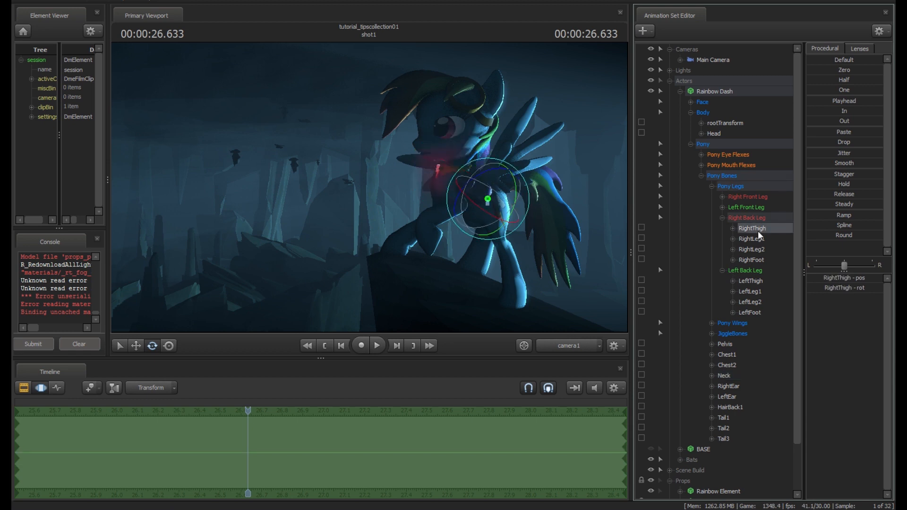
pyautogui.click(641, 228)
pyautogui.click(642, 281)
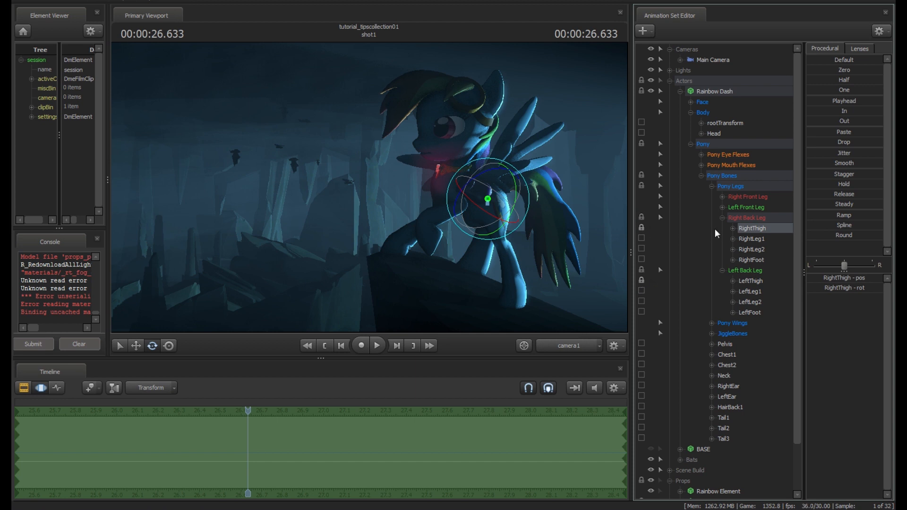
# Try rotating the Pelvis bone in the viewport and undo the rotation.
pyautogui.keyDown('ctrl'); pyautogui.click(489, 208); pyautogui.keyUp('ctrl')
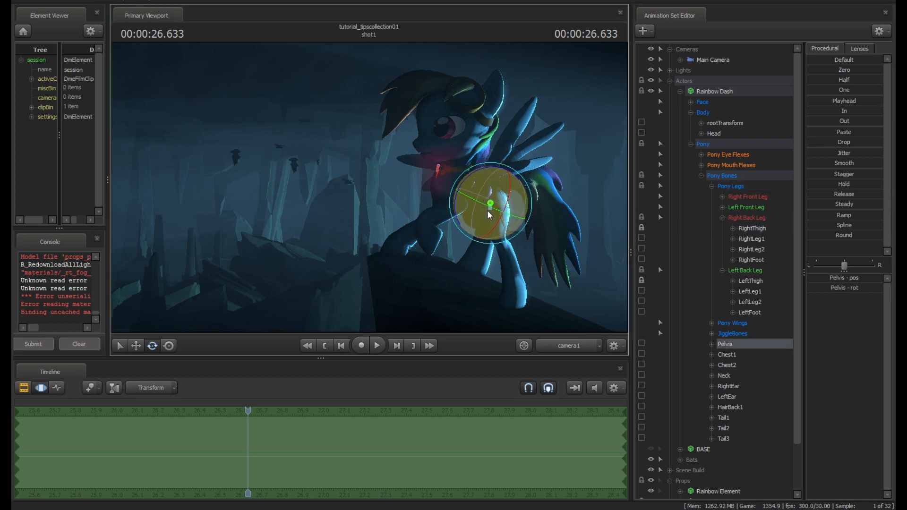
pyautogui.moveTo(490, 215); pyautogui.dragTo(516, 188)
pyautogui.hotkey('ctrl', 'z')
# Lock every bone of the right and left back legs, from thigh to foot.
pyautogui.click(643, 229)
pyautogui.click(644, 281)
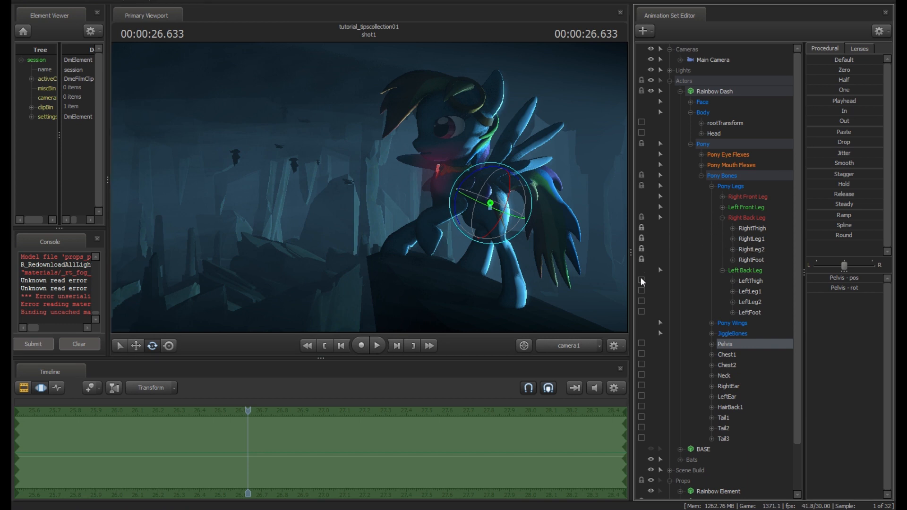
pyautogui.moveTo(644, 297); pyautogui.dragTo(644, 309)
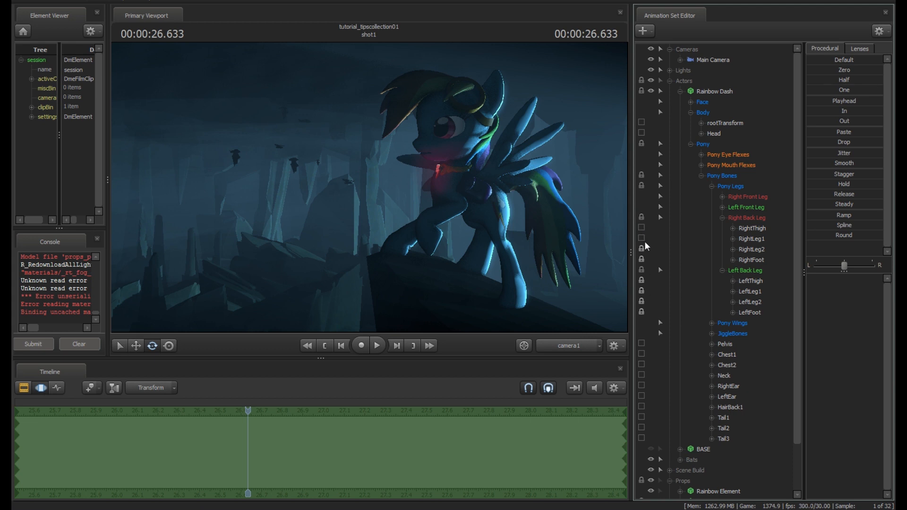
# Unlock all transforms on the Rainbow Dash animation set.
pyautogui.click(709, 91)
pyautogui.rightClick(708, 91)
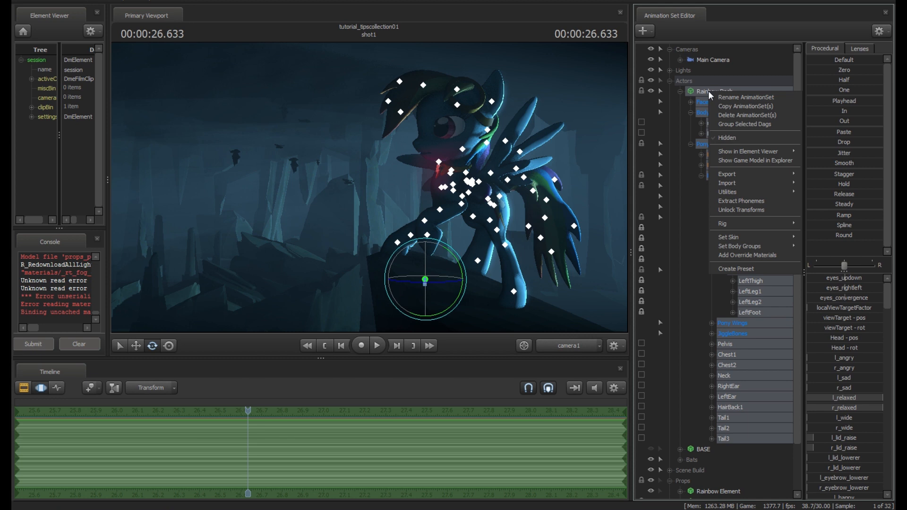
pyautogui.click(729, 209)
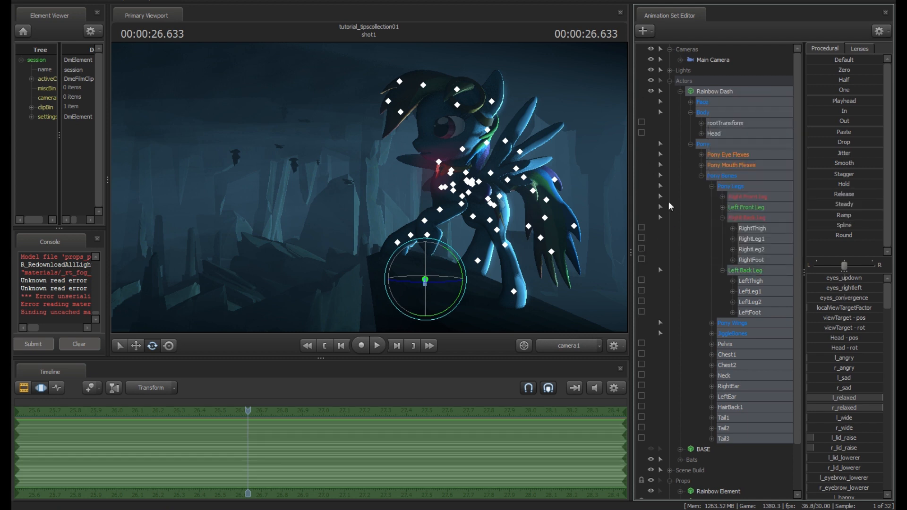
# Collapse Rainbow Dash, select every animation set from Cameras through Light Blocks, and unlock all of their transforms.
pyautogui.click(680, 91)
pyautogui.click(700, 59)
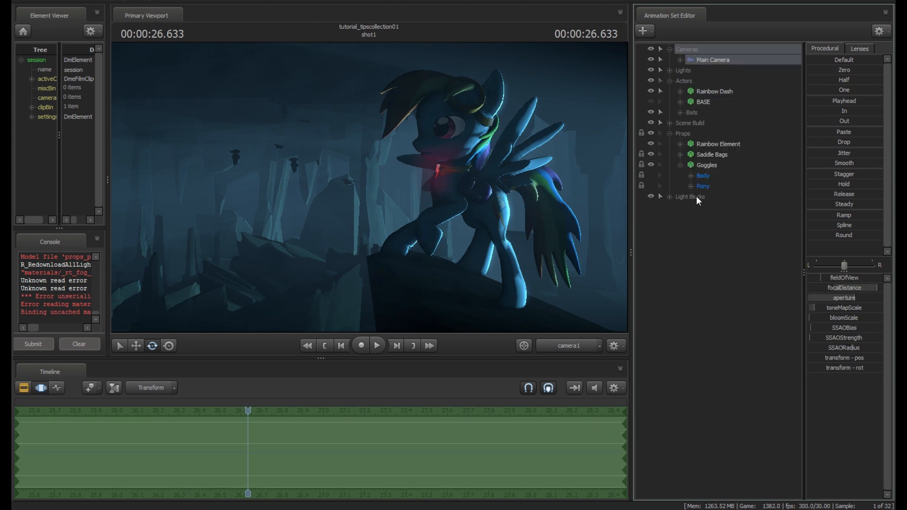
pyautogui.keyDown('shift'); pyautogui.click(696, 197); pyautogui.keyUp('shift')
pyautogui.rightClick(708, 163)
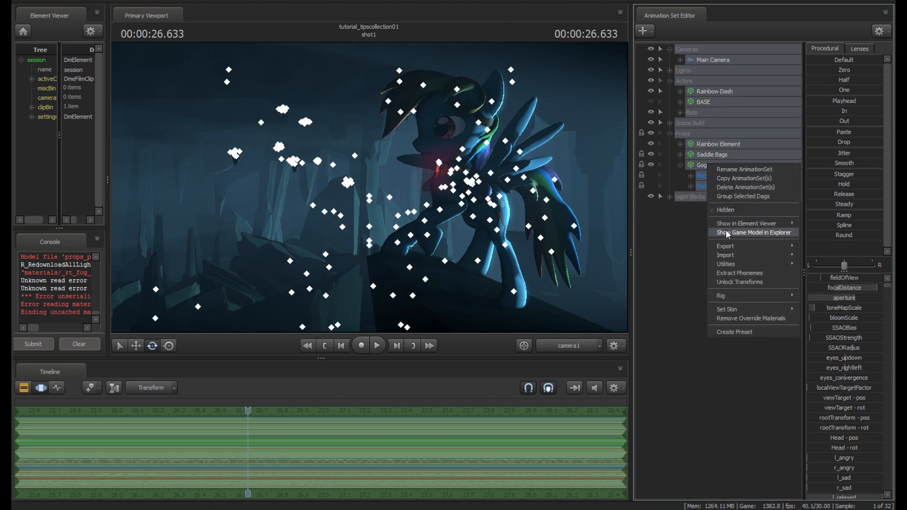
pyautogui.click(735, 282)
# Select the Rainbow Element prop and show the scene's selectable bones around it in the viewport.
pyautogui.click(713, 146)
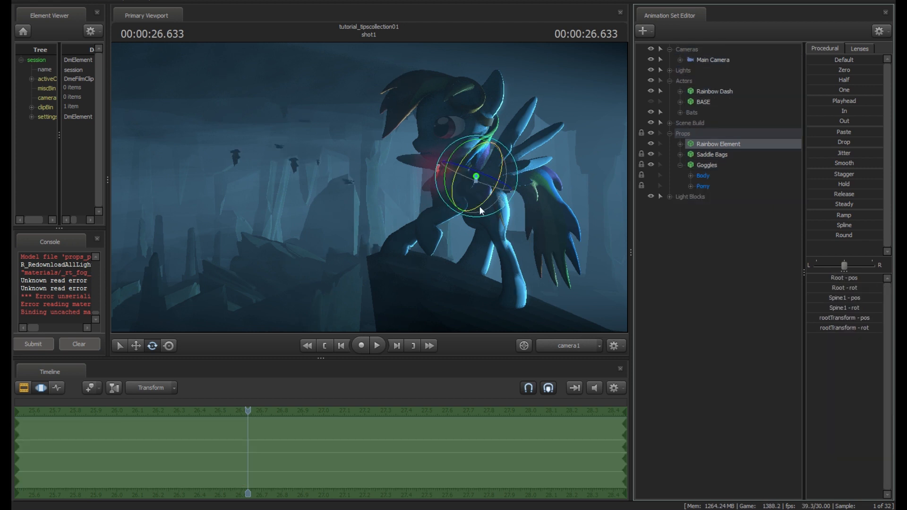
pyautogui.press('ctrl')
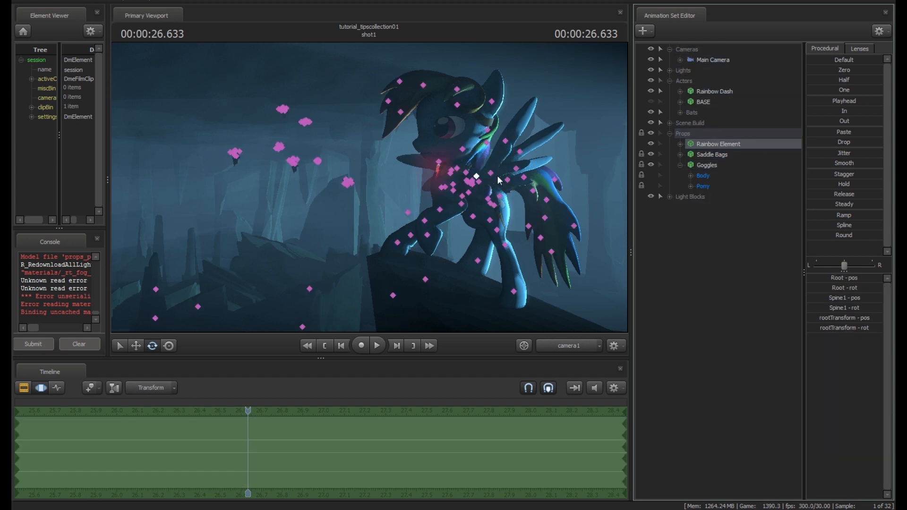
pyautogui.press('ctrl')
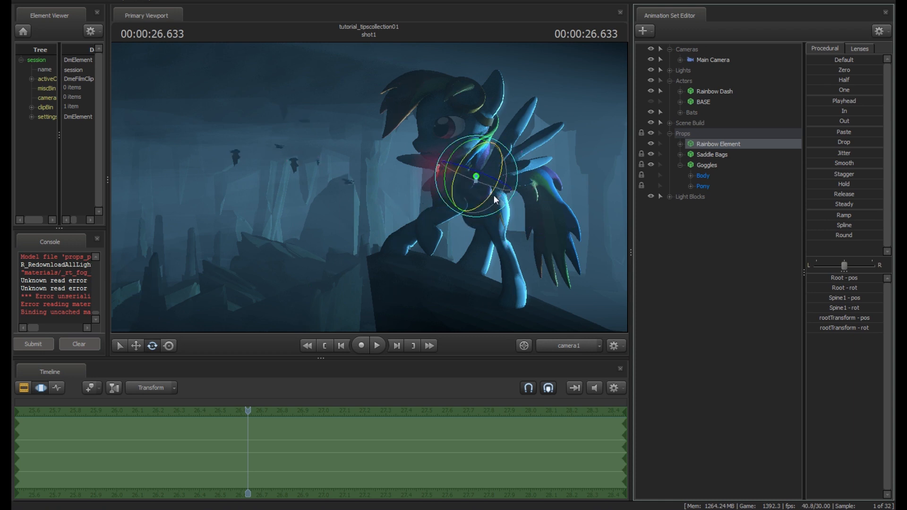
# Try rotating the whole Rainbow Dash model with all bones selected, and undo the rotation.
pyautogui.click(711, 92)
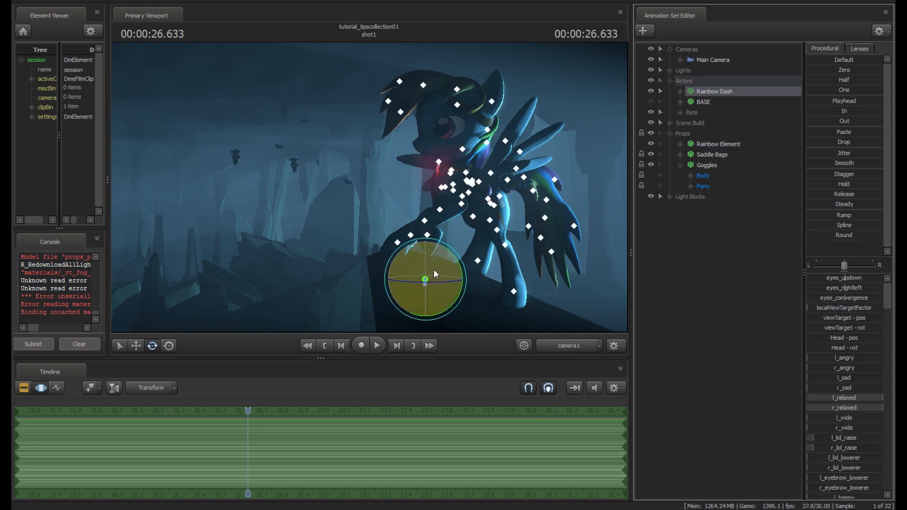
pyautogui.moveTo(445, 257)
pyautogui.mouseDown()
pyautogui.moveTo(410, 259)
pyautogui.moveTo(414, 282)
pyautogui.moveTo(440, 282)
pyautogui.moveTo(448, 257)
pyautogui.moveTo(439, 256)
pyautogui.mouseUp()
pyautogui.hotkey('ctrl', 'z')
pyautogui.hotkey('ctrl', 'z')
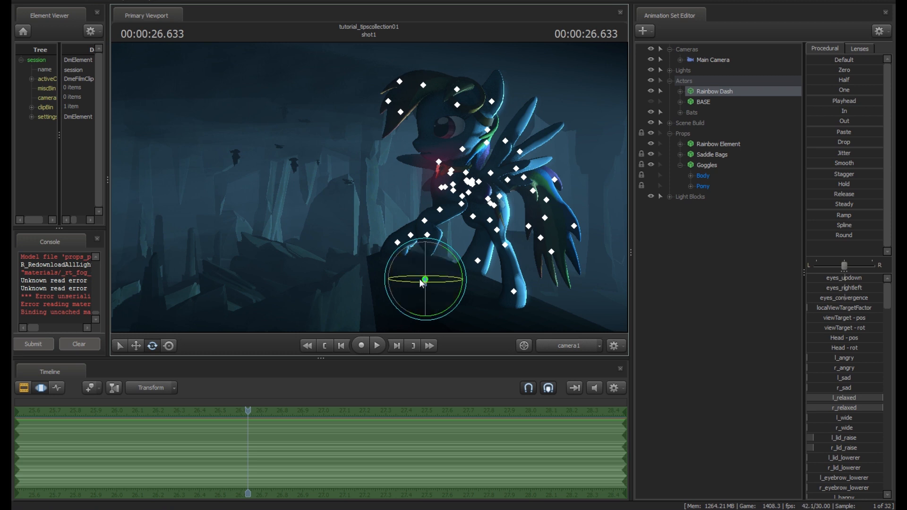
# Set the manipulator's rotation mode to Local and try rotating all of Rainbow Dash's bones together.
pyautogui.rightClick(424, 280)
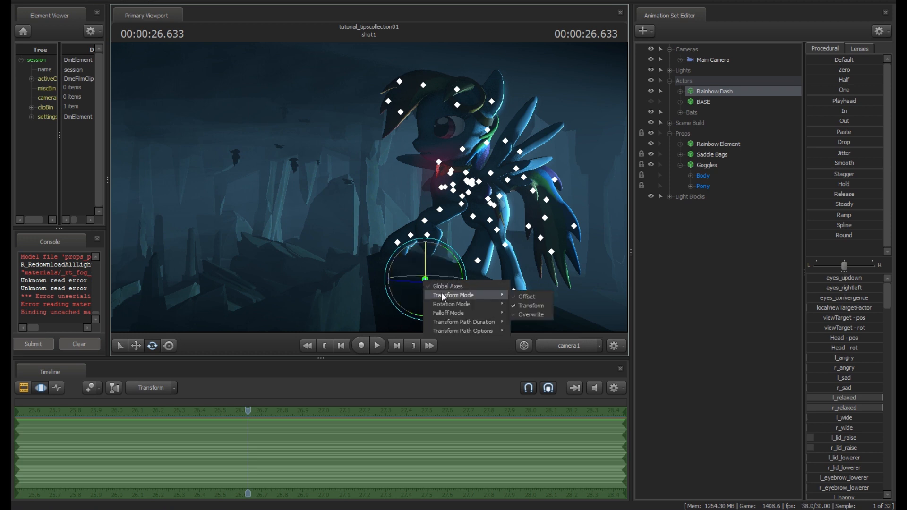
pyautogui.moveTo(444, 306)
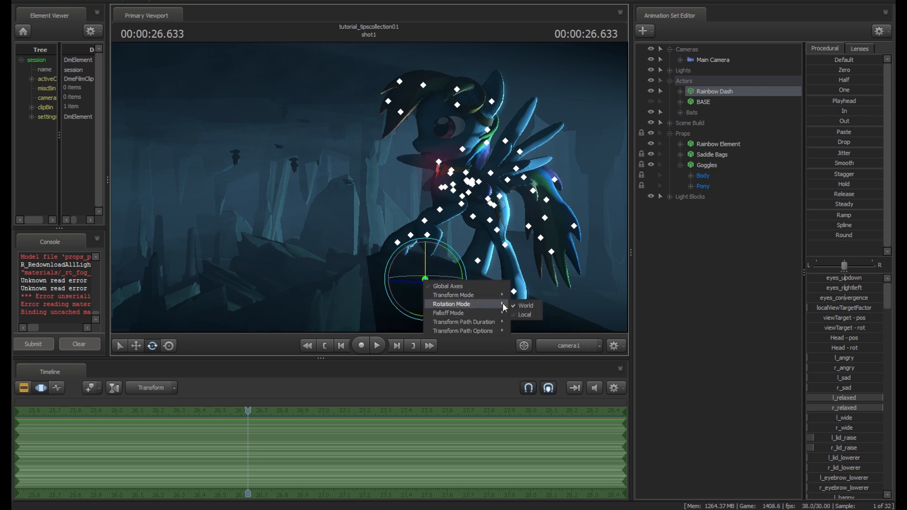
pyautogui.click(523, 315)
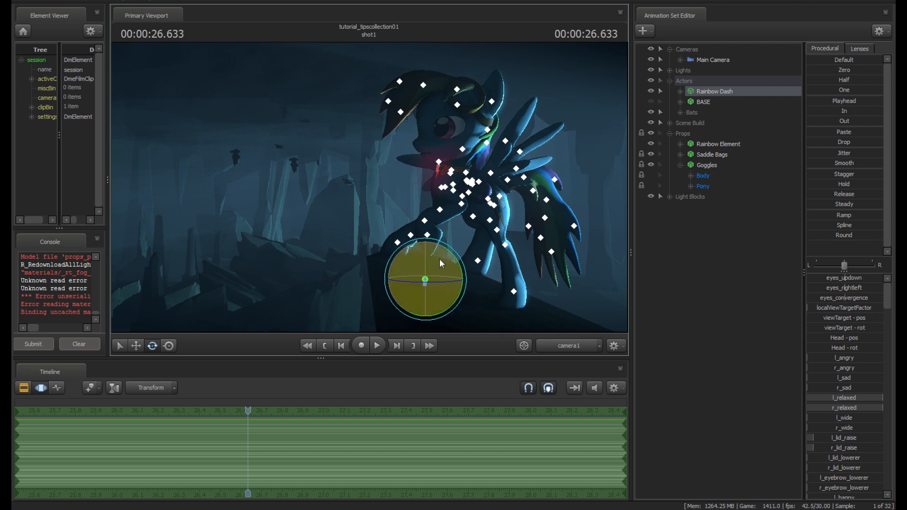
pyautogui.moveTo(439, 259)
pyautogui.mouseDown()
pyautogui.moveTo(431, 254)
pyautogui.moveTo(422, 267)
pyautogui.moveTo(441, 289)
pyautogui.moveTo(467, 275)
pyautogui.moveTo(447, 259)
pyautogui.mouseUp()
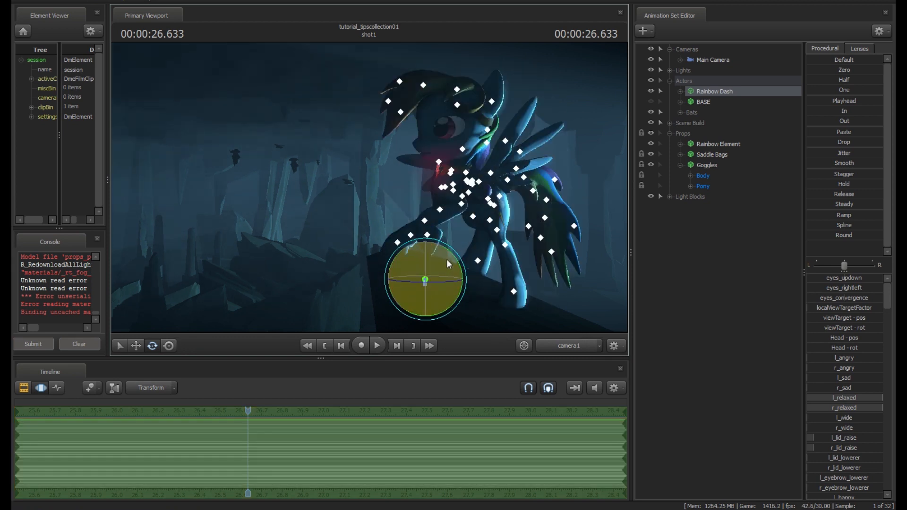
# Remove the Pelvis from the Rainbow Dash bone selection, try rotating the remaining bones, and undo it.
pyautogui.doubleClick(688, 94)
pyautogui.click(735, 343)
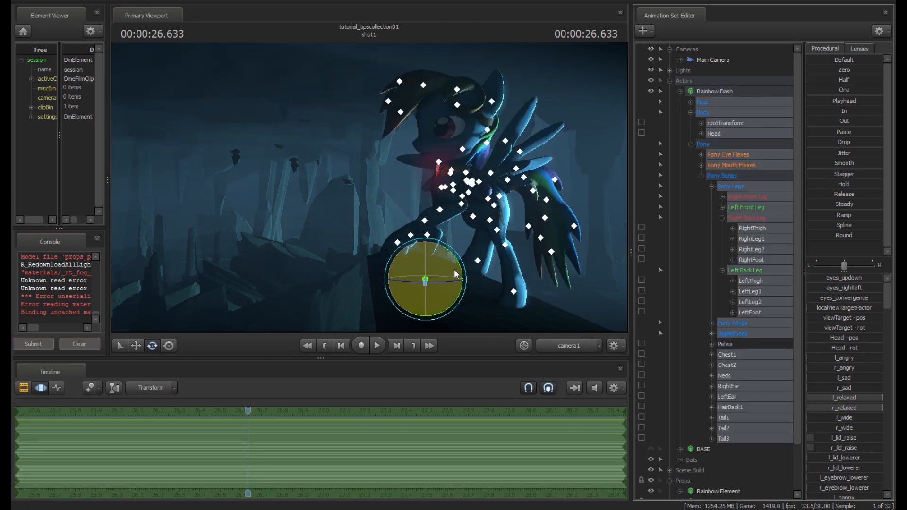
pyautogui.moveTo(435, 257); pyautogui.dragTo(426, 251)
pyautogui.hotkey('ctrl', 'z')
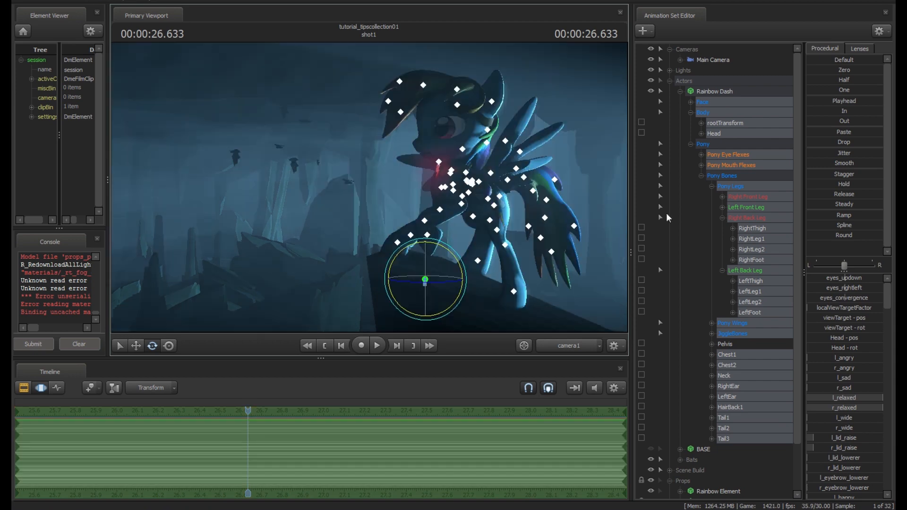
# Remove rootTransform from the bone selection, try rotating the remaining bones around the tail, and undo the rotations.
pyautogui.click(726, 124)
pyautogui.moveTo(547, 183); pyautogui.dragTo(528, 163)
pyautogui.hotkey('ctrl', 'z')
pyautogui.hotkey('ctrl', 'z')
pyautogui.hotkey('ctrl', 'z')
# Set the rotation mode to Local for the tail manipulator and try rotating the selected Rainbow Dash bones with it.
pyautogui.rightClick(549, 202)
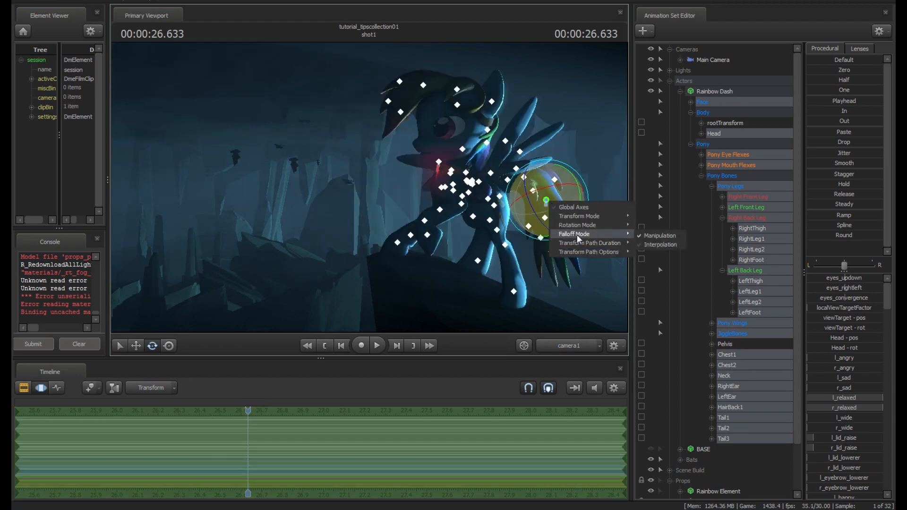
pyautogui.moveTo(611, 225)
pyautogui.click(646, 235)
pyautogui.moveTo(548, 181); pyautogui.dragTo(530, 207)
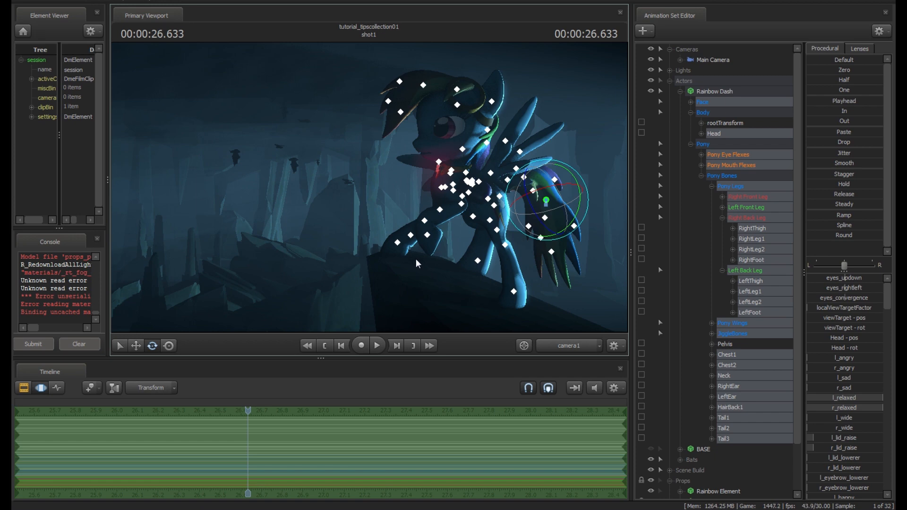
pyautogui.press('ctrl')
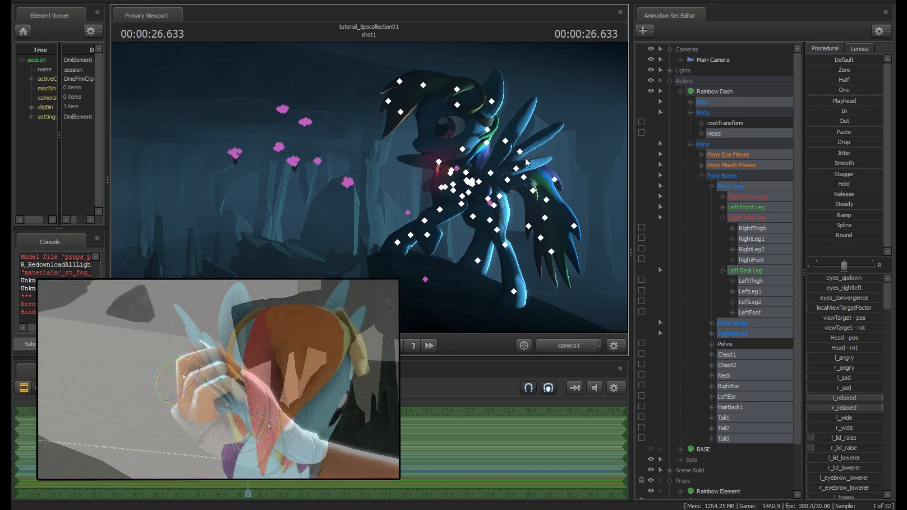
pyautogui.keyDown('ctrl'); pyautogui.click(538, 184); pyautogui.keyUp('ctrl')
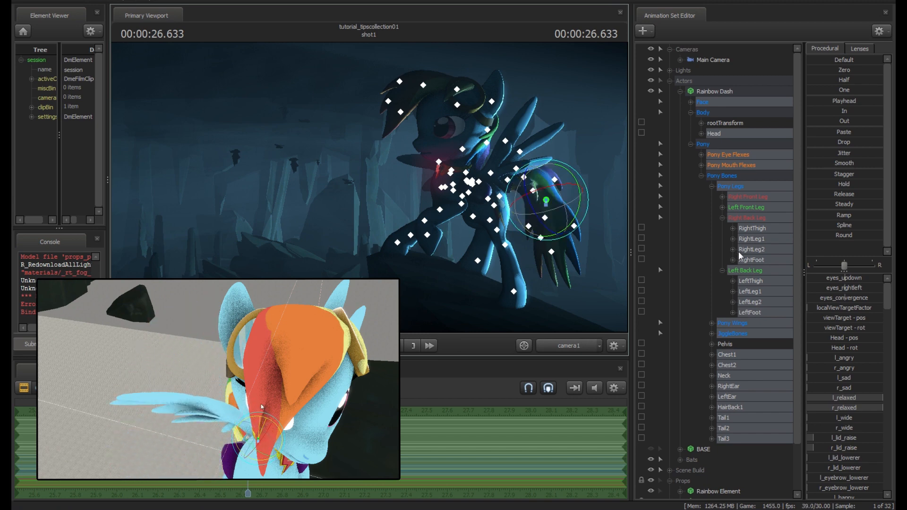
pyautogui.click(691, 144)
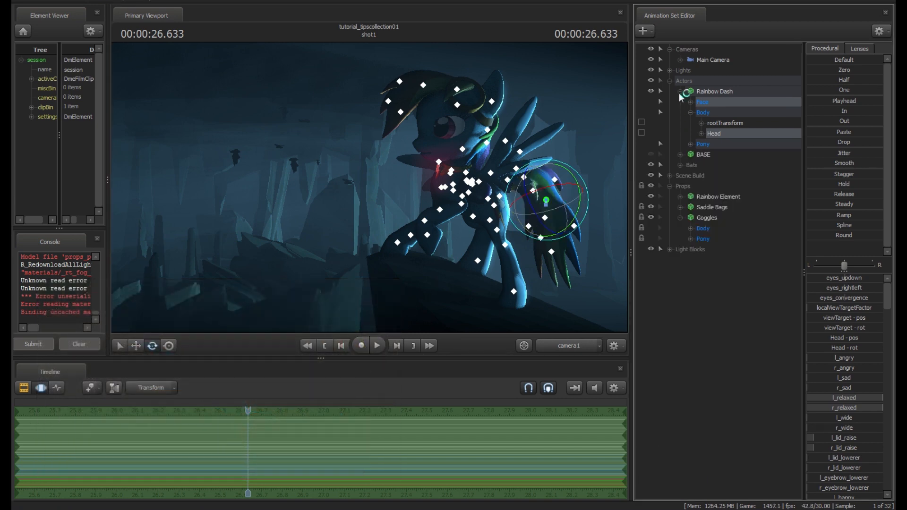
pyautogui.click(679, 92)
pyautogui.click(670, 81)
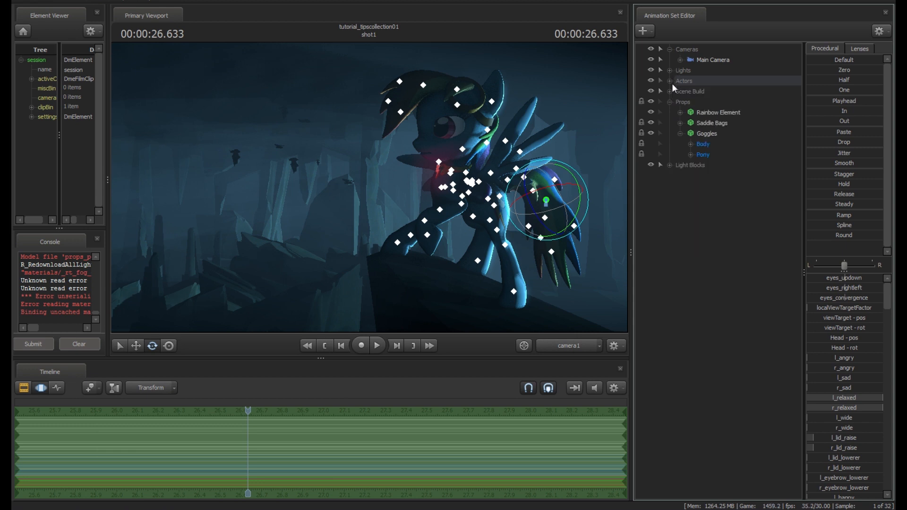
pyautogui.click(670, 81)
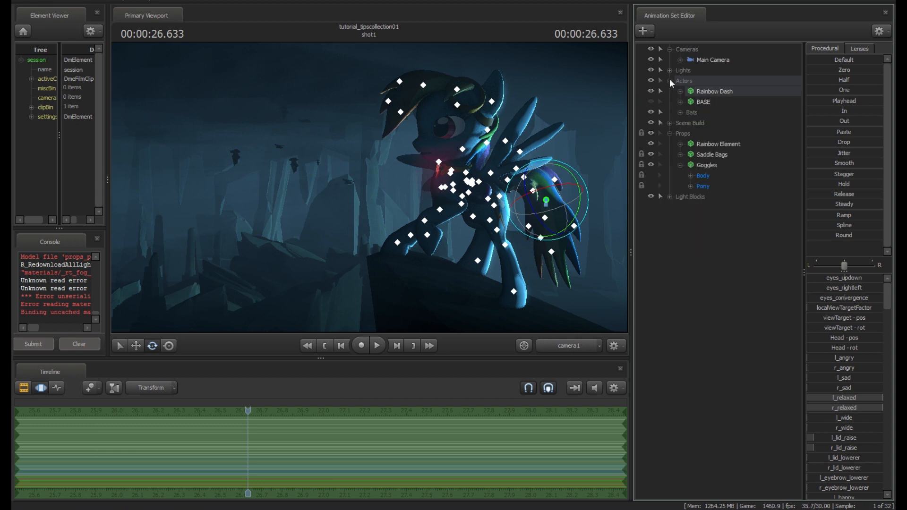
pyautogui.click(679, 91)
pyautogui.click(691, 144)
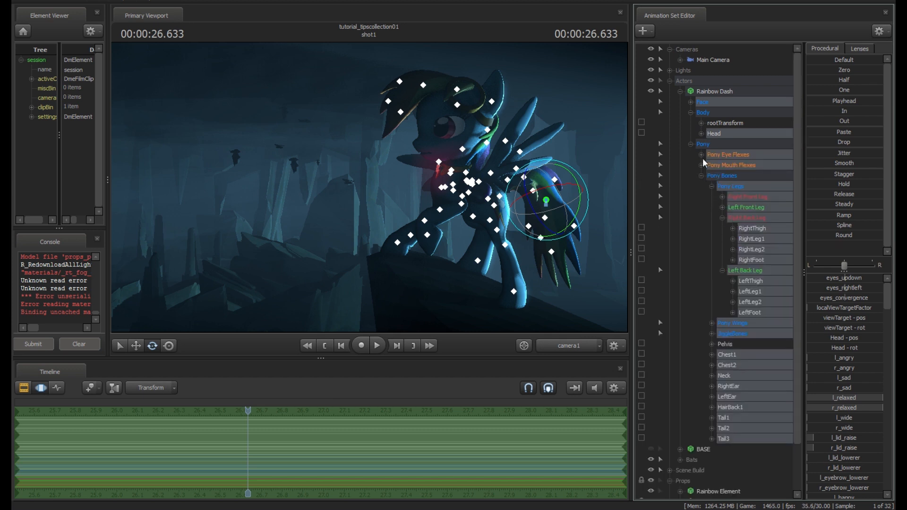
# Select all Pony Eye Flexes of Rainbow Dash and make a time selection centred on 26.766 s with wide falloffs.
pyautogui.click(701, 154)
pyautogui.click(728, 155)
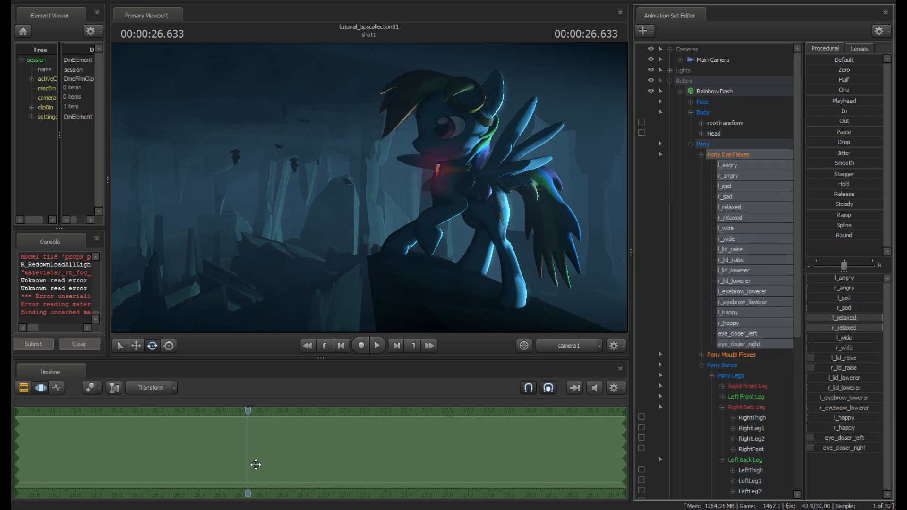
pyautogui.keyDown('shift'); pyautogui.click(275, 462); pyautogui.keyUp('shift')
pyautogui.keyDown('shift'); pyautogui.scroll(5, 276, 461); pyautogui.keyUp('shift')
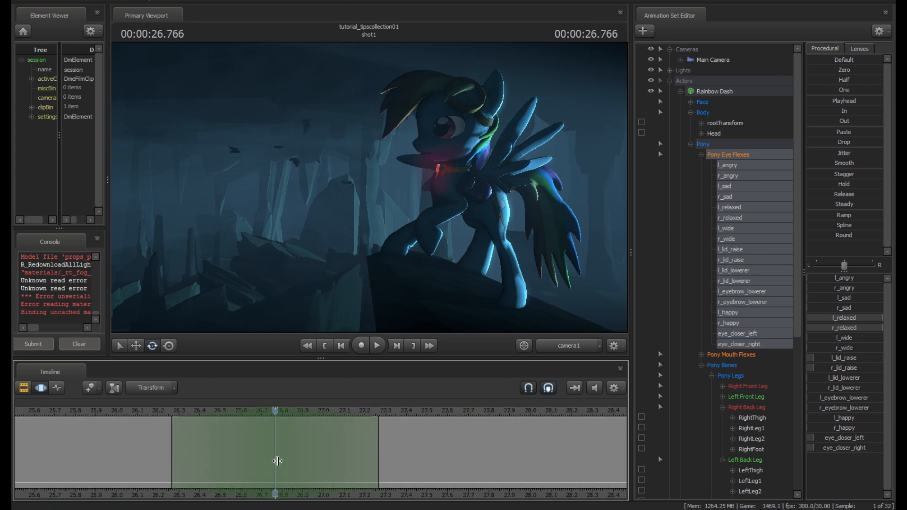
pyautogui.keyDown('shift'); pyautogui.scroll(2, 277, 461); pyautogui.keyUp('shift')
# Raise the l_sad flex over the time selection and give its falloffs a smooth curve.
pyautogui.click(728, 186)
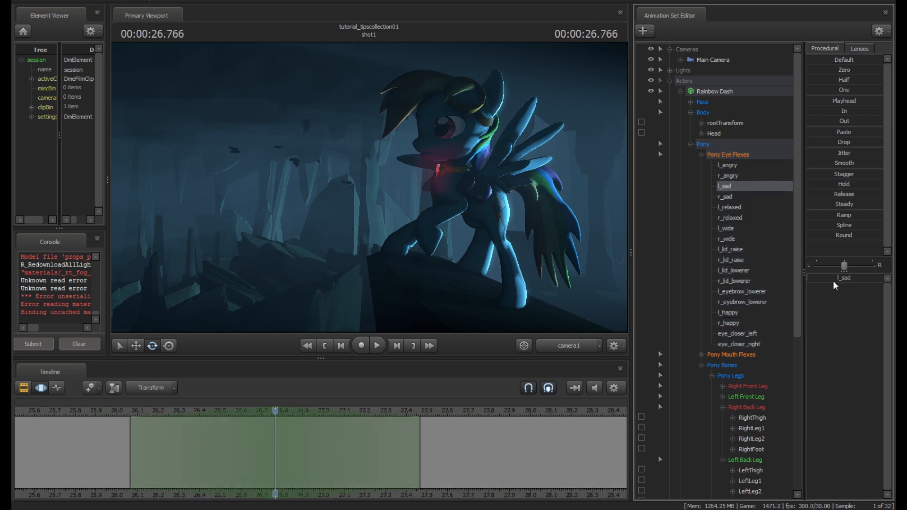
pyautogui.moveTo(827, 278); pyautogui.dragTo(876, 279)
pyautogui.click(337, 454)
pyautogui.press('2')
pyautogui.press('2')
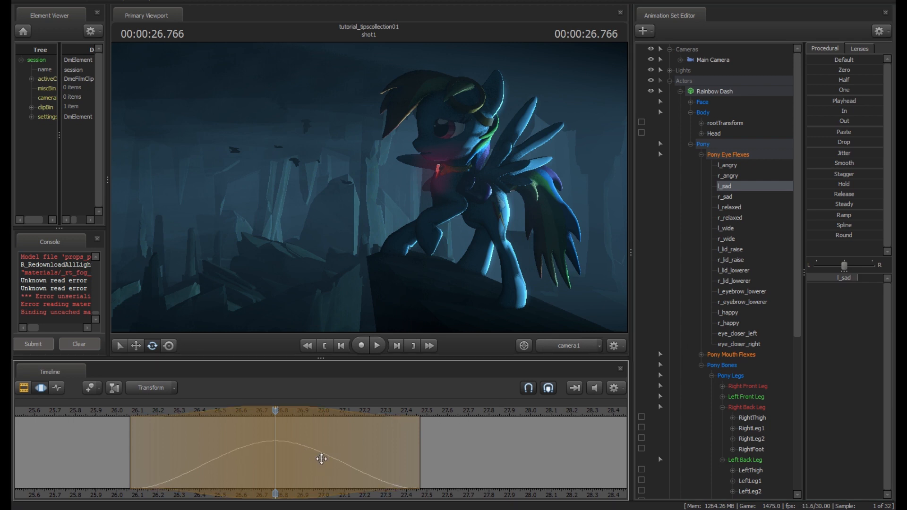
# Move the time selection to about 27.17 s and raise the l_wide and l_lid_raise flexes there.
pyautogui.moveTo(325, 451); pyautogui.dragTo(407, 452)
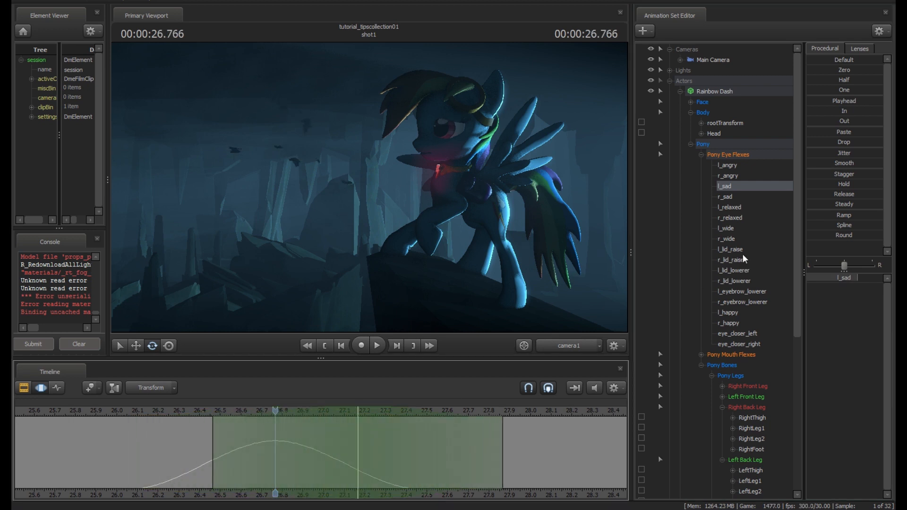
pyautogui.click(732, 229)
pyautogui.keyDown('ctrl'); pyautogui.click(737, 247); pyautogui.keyUp('ctrl')
pyautogui.moveTo(833, 288); pyautogui.dragTo(879, 278)
# Move the time selection to about 26.53 s and raise the l_angry flex there.
pyautogui.click(731, 184)
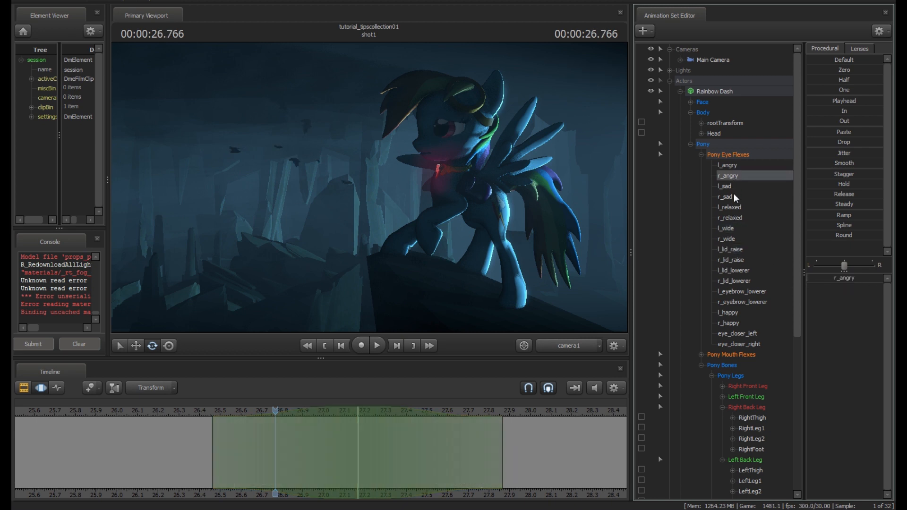
pyautogui.moveTo(290, 429); pyautogui.dragTo(160, 433)
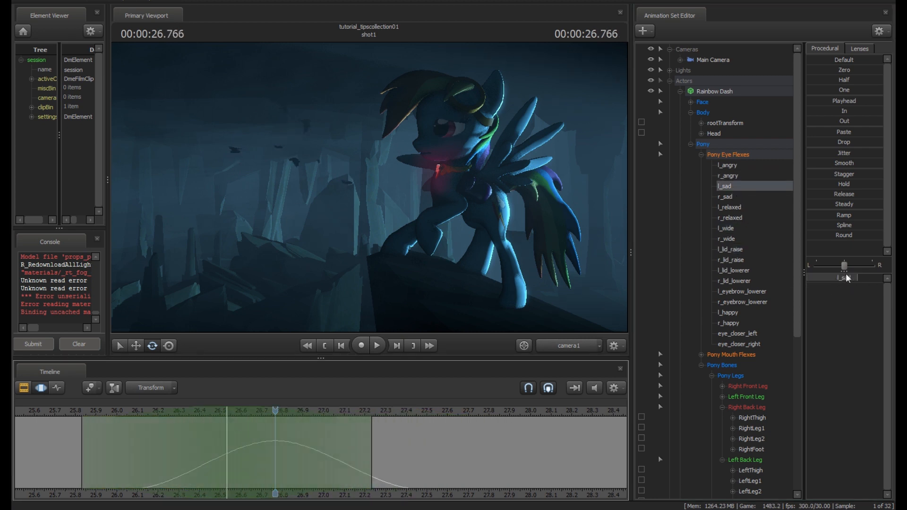
pyautogui.click(735, 166)
pyautogui.moveTo(843, 282); pyautogui.dragTo(888, 282)
# Select all Pony Eye Flexes and make a short time selection near 26.87 s with falloffs from about 26.6 to 27.1 s.
pyautogui.click(734, 155)
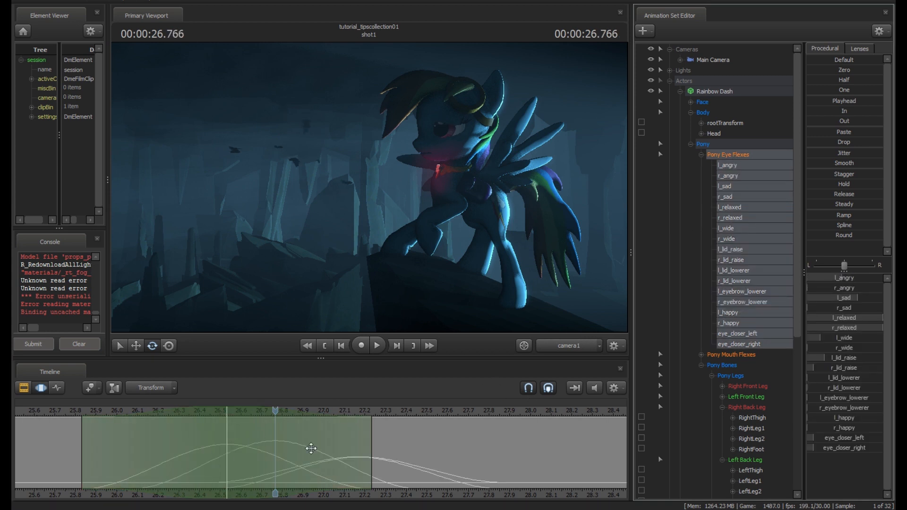
pyautogui.moveTo(255, 450); pyautogui.dragTo(312, 465)
pyautogui.press('Escape')
pyautogui.keyDown('shift'); pyautogui.scroll(3, 290, 465); pyautogui.keyUp('shift')
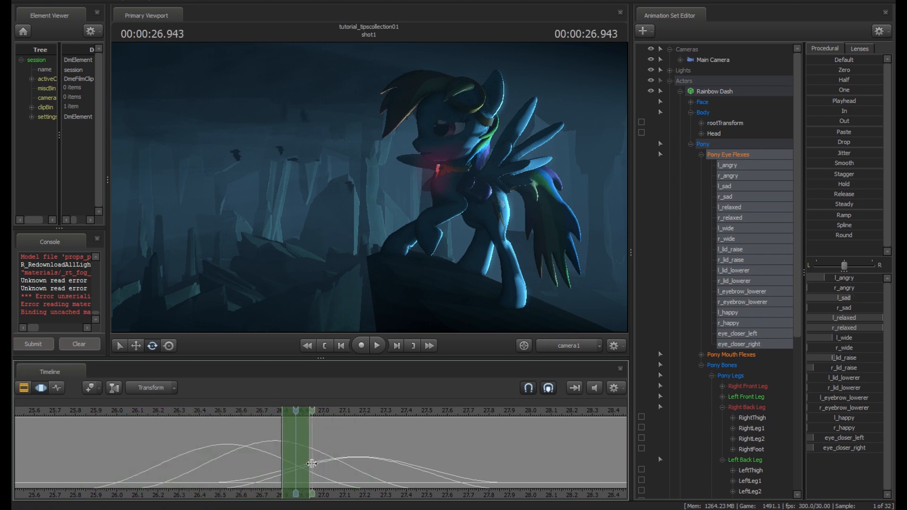
pyautogui.keyDown('shift'); pyautogui.scroll(6, 312, 464); pyautogui.keyUp('shift')
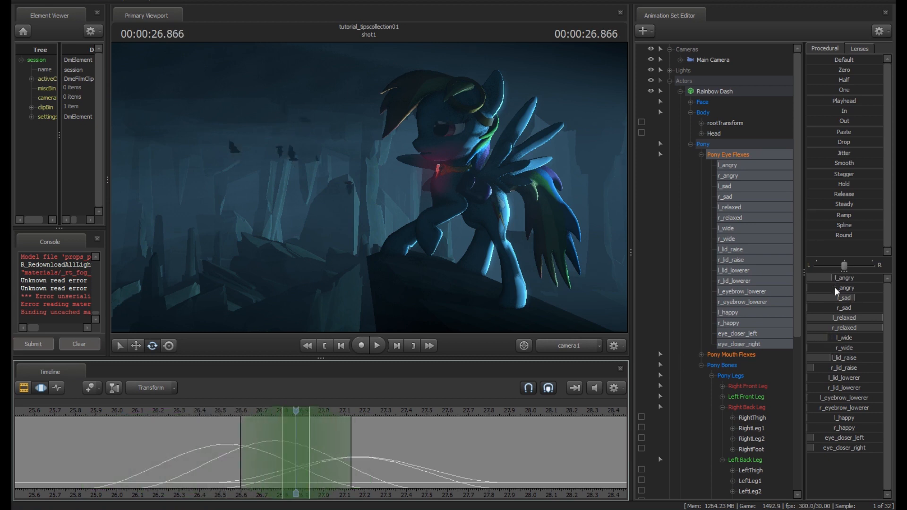
# Try lowering the l_sad flex, undo it, and apply the Zero preset to all selected eye flexes.
pyautogui.moveTo(866, 298); pyautogui.dragTo(807, 299)
pyautogui.hotkey('ctrl', 'z')
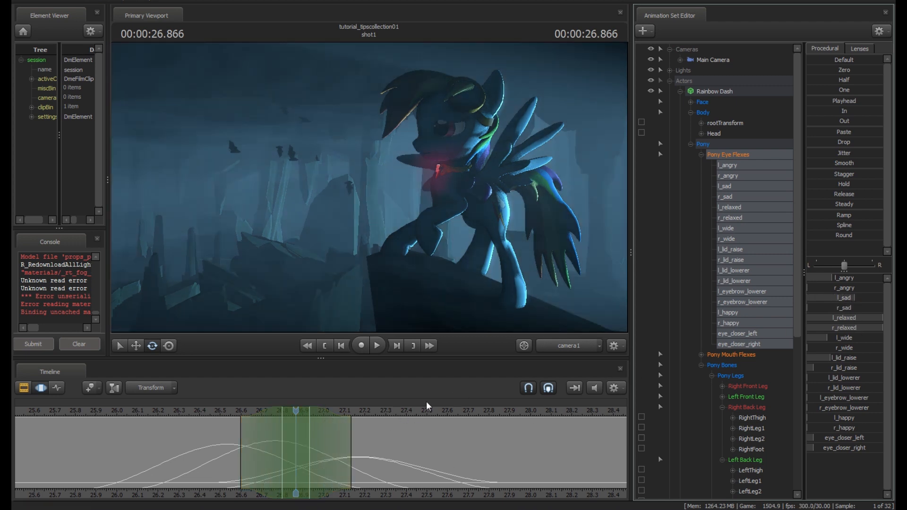
pyautogui.click(828, 71)
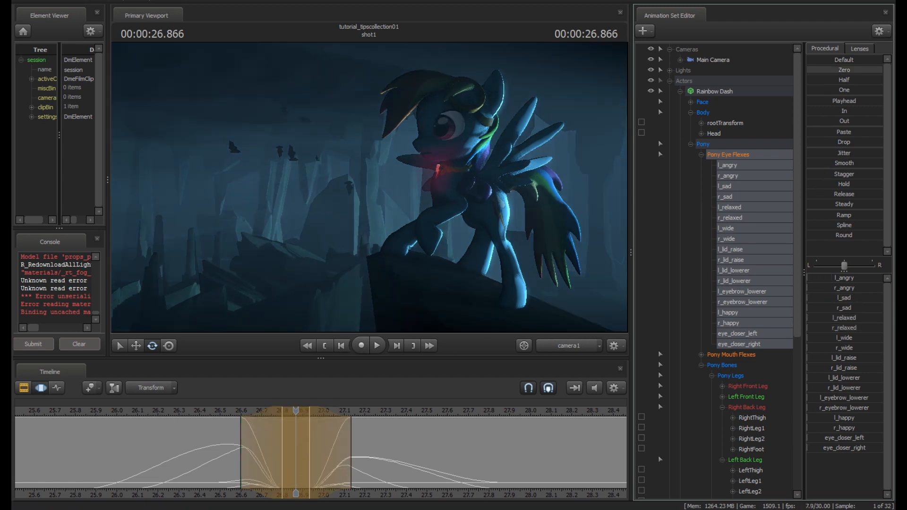
# Raise eye_closer_left and eye_closer_right to maximum for a blink and shift the time selection about 0.13 s earlier.
pyautogui.moveTo(824, 440); pyautogui.dragTo(883, 447)
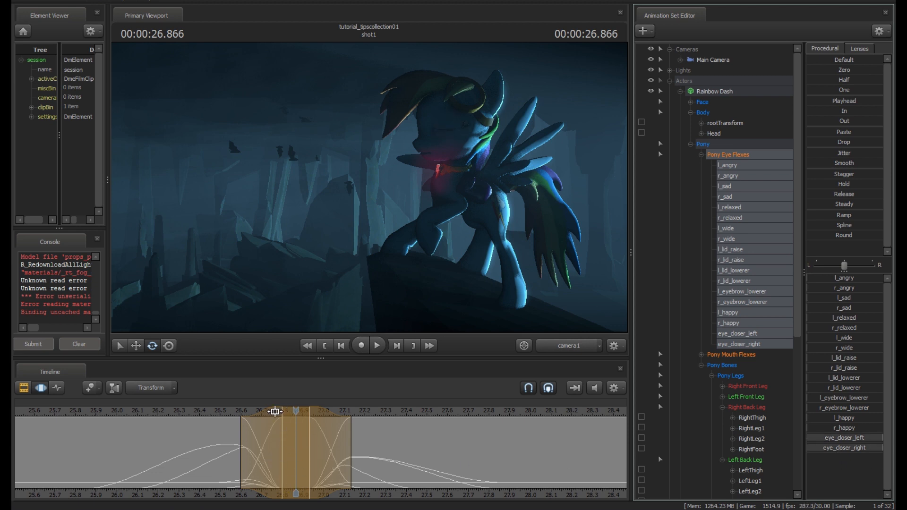
pyautogui.moveTo(275, 412); pyautogui.dragTo(266, 443)
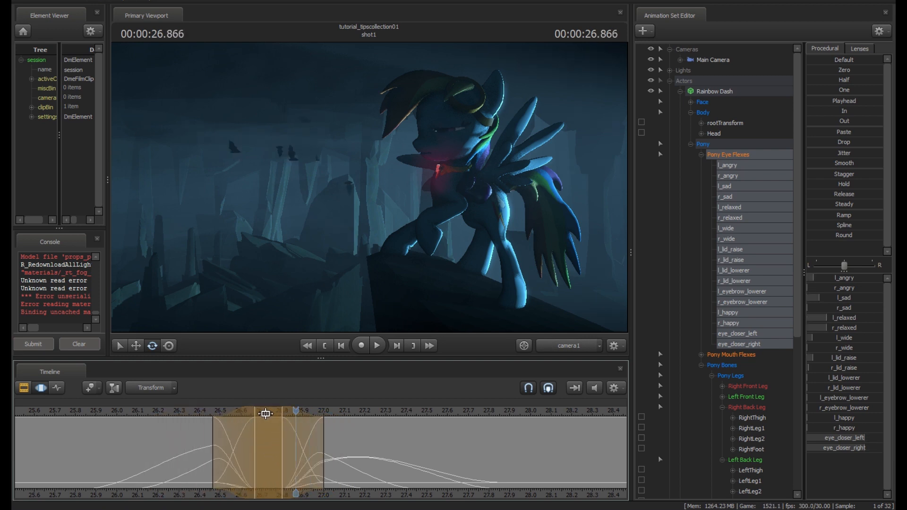
# Shift the blink's time selection to about 27.2 s and discard the pending change.
pyautogui.moveTo(265, 413); pyautogui.dragTo(371, 438)
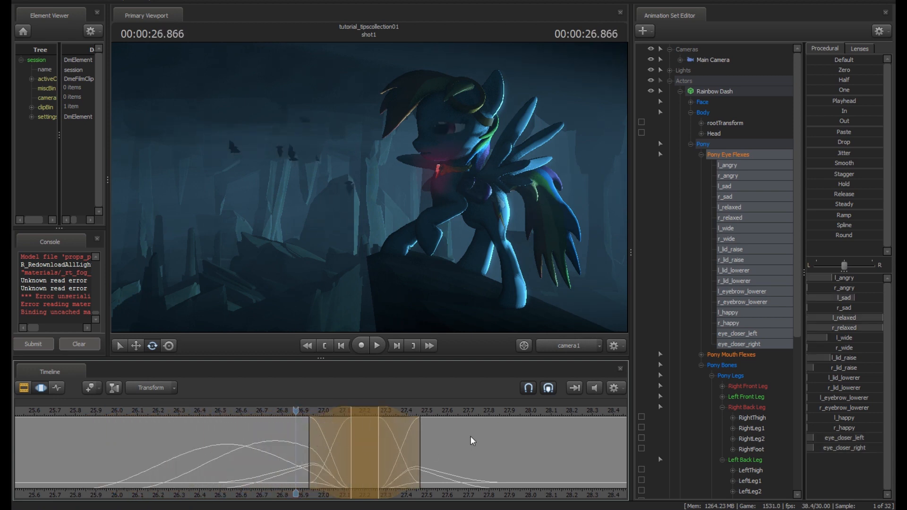
pyautogui.press('Escape')
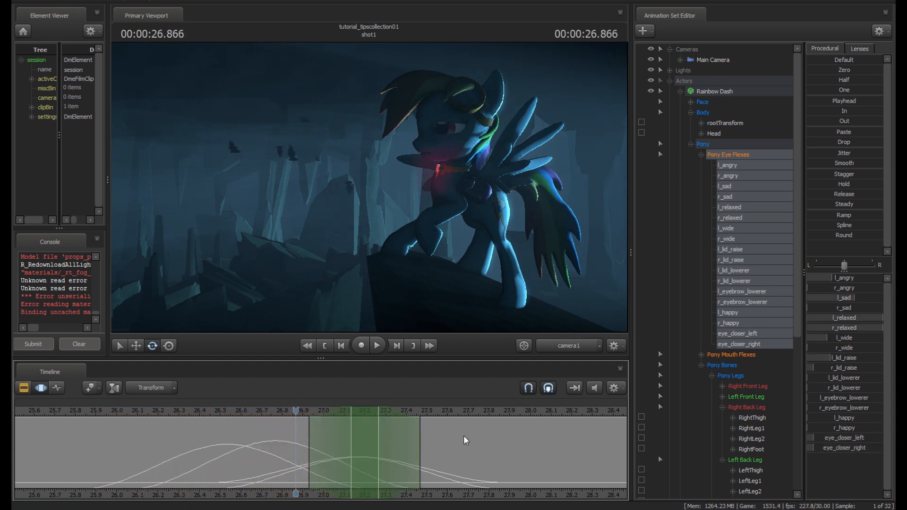
pyautogui.click(249, 415)
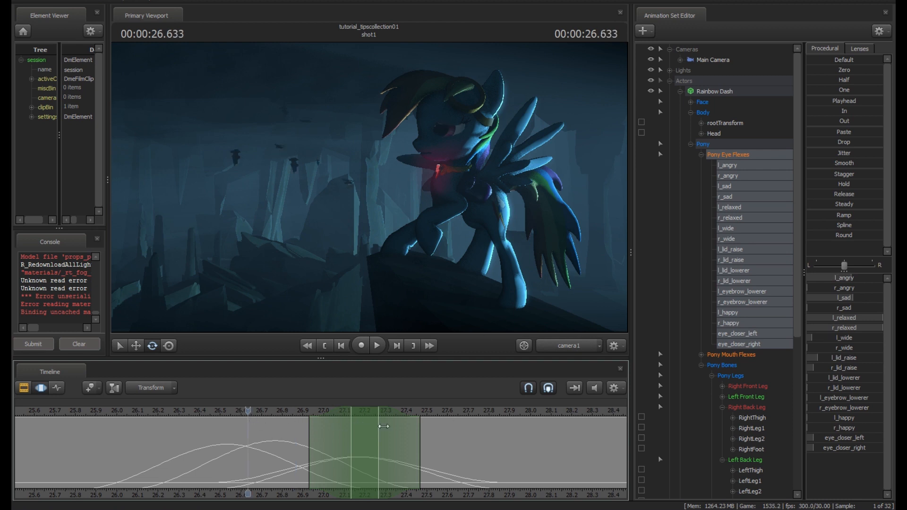
# Try applying the Zero preset to the eye flexes over the whole timeline, and undo it.
pyautogui.moveTo(835, 70); pyautogui.dragTo(882, 71)
pyautogui.press('Escape')
pyautogui.press('Return')
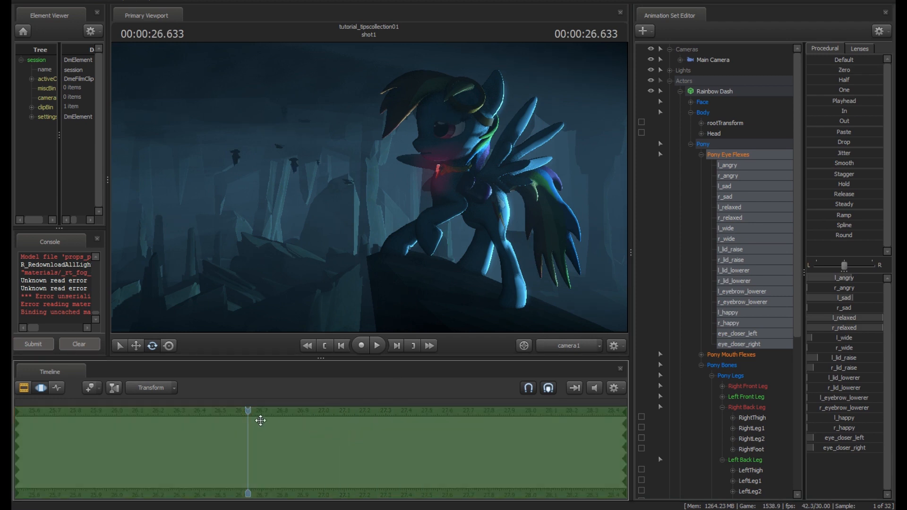
pyautogui.moveTo(244, 416); pyautogui.dragTo(289, 420)
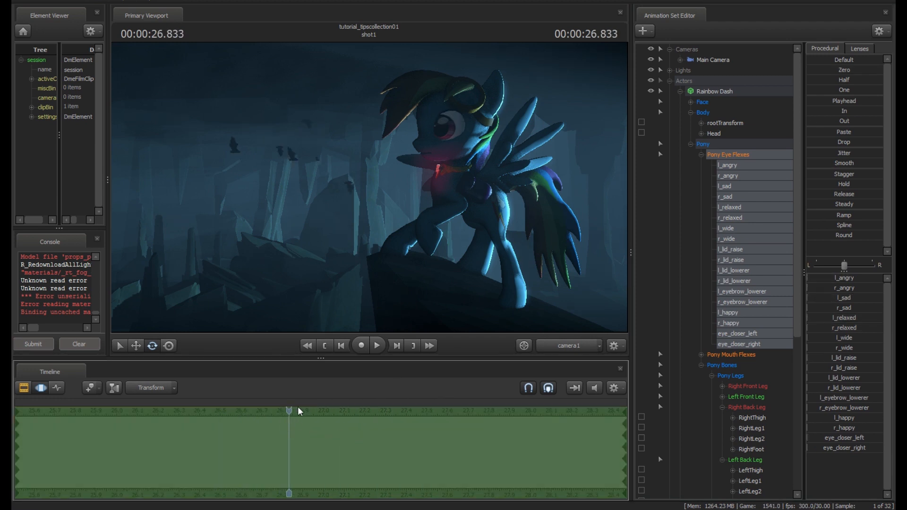
pyautogui.hotkey('ctrl', 'z')
pyautogui.hotkey('ctrl', 'z')
pyautogui.hotkey('ctrl', 'z')
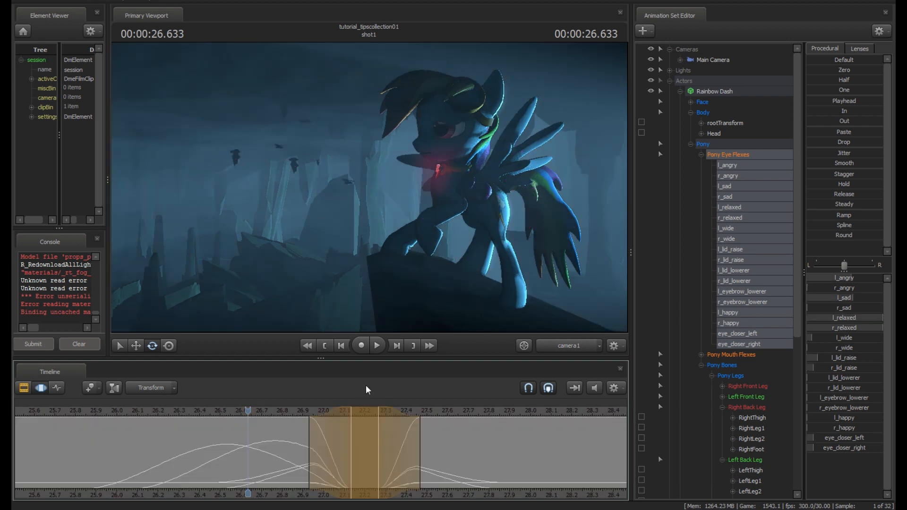
# Make a time selection from about 25.8 to 28.2 s and apply the In preset fully to the eye flexes.
pyautogui.hotkey('ctrl', 'y')
pyautogui.hotkey('ctrl', 'y')
pyautogui.hotkey('ctrl', 'y')
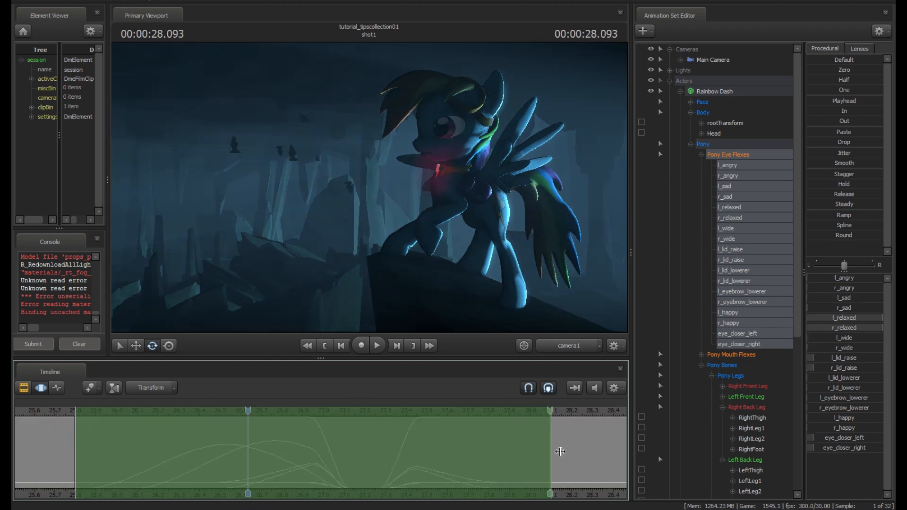
pyautogui.moveTo(840, 113); pyautogui.dragTo(883, 112)
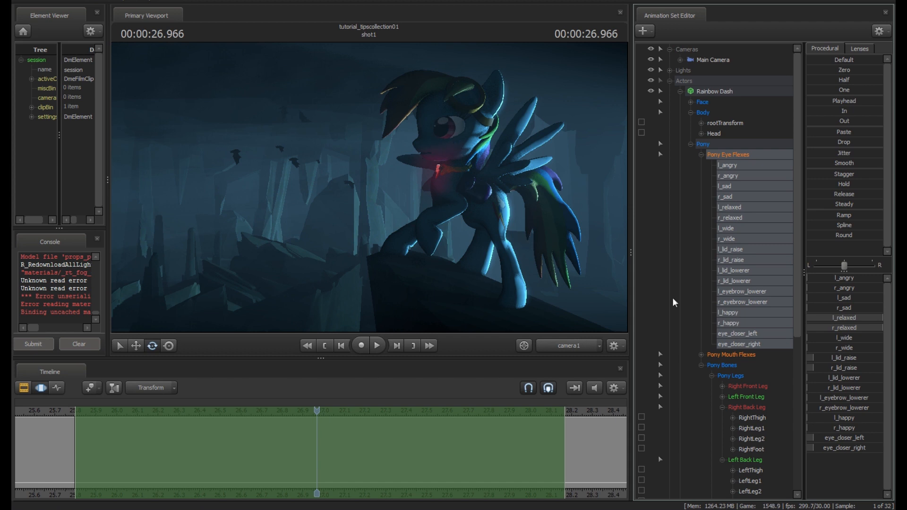
# Collapse the Pony Eye Flexes and Rainbow Dash entries and expand the Lights group.
pyautogui.click(702, 155)
pyautogui.click(680, 91)
pyautogui.click(670, 70)
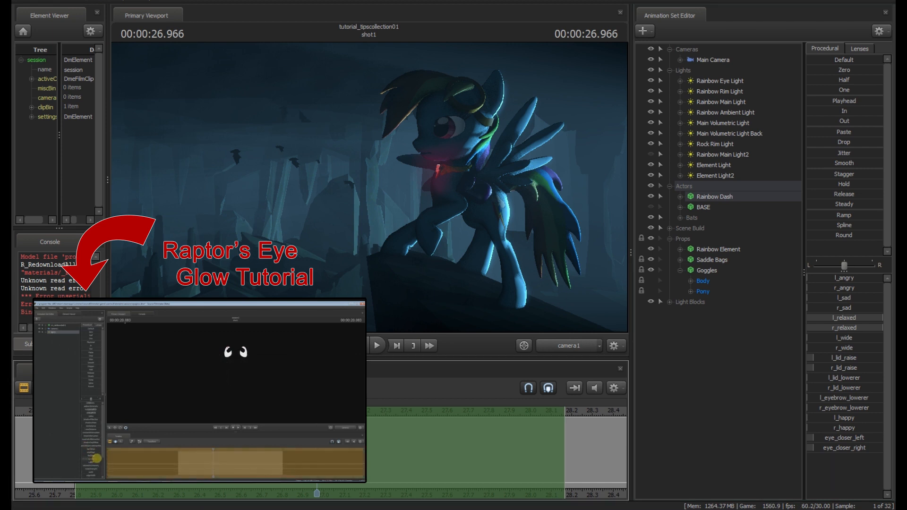
# Select the whole timeline and raise the Rainbow Eye Light's intensity to maximum.
pyautogui.hotkey('ctrl', 'a')
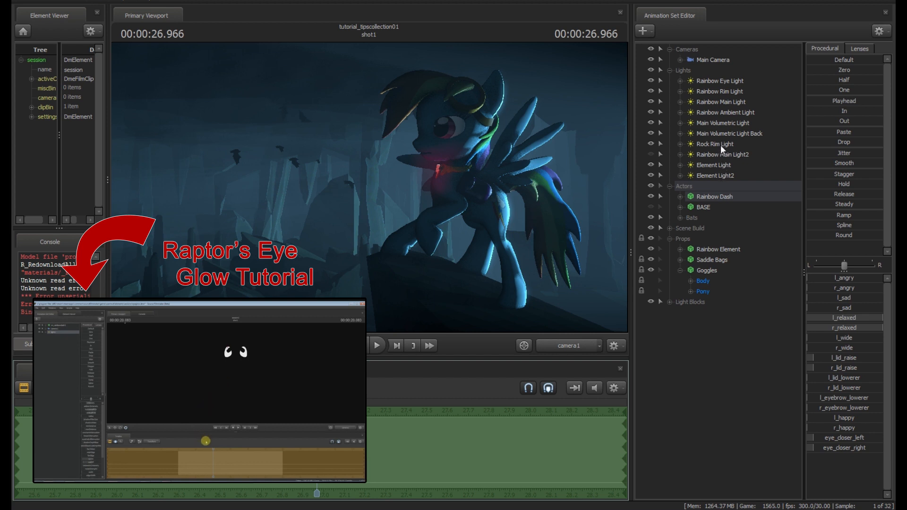
pyautogui.click(714, 80)
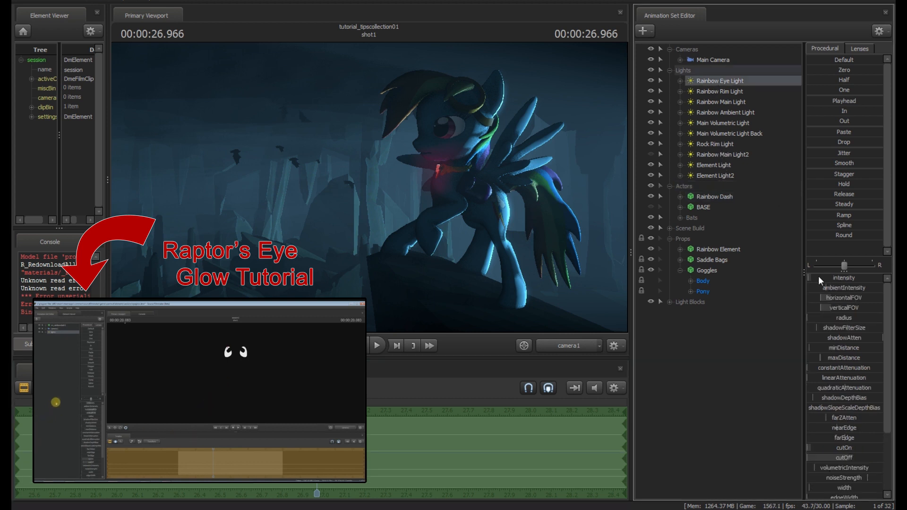
pyautogui.moveTo(818, 277); pyautogui.dragTo(882, 277)
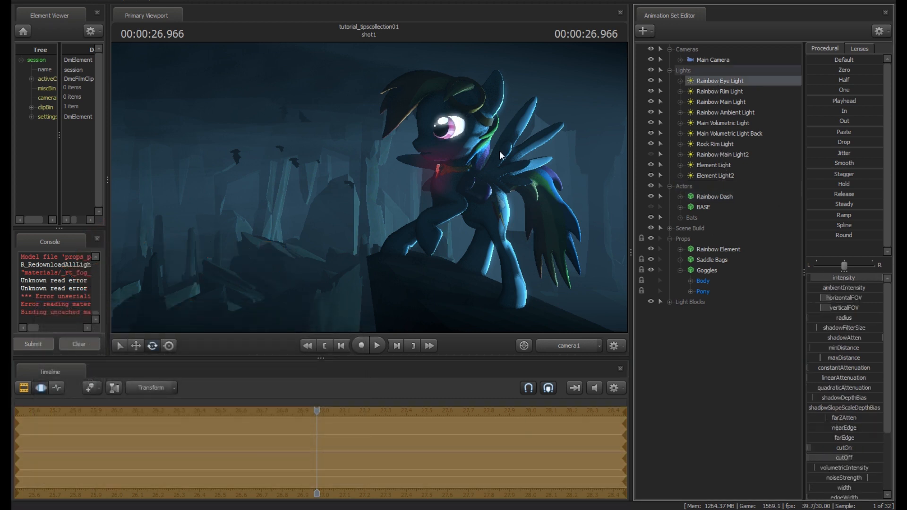
# Examine the lit eye through the work camera, return to camera1 and undo the intensity increase.
pyautogui.click(566, 342)
pyautogui.moveTo(421, 248); pyautogui.dragTo(525, 244)
pyautogui.press('a')
pyautogui.press('w')
pyautogui.press('a')
pyautogui.moveTo(349, 204)
pyautogui.mouseDown()
pyautogui.moveTo(338, 203)
pyautogui.moveTo(349, 205)
pyautogui.mouseUp()
pyautogui.press('d')
pyautogui.click(565, 346)
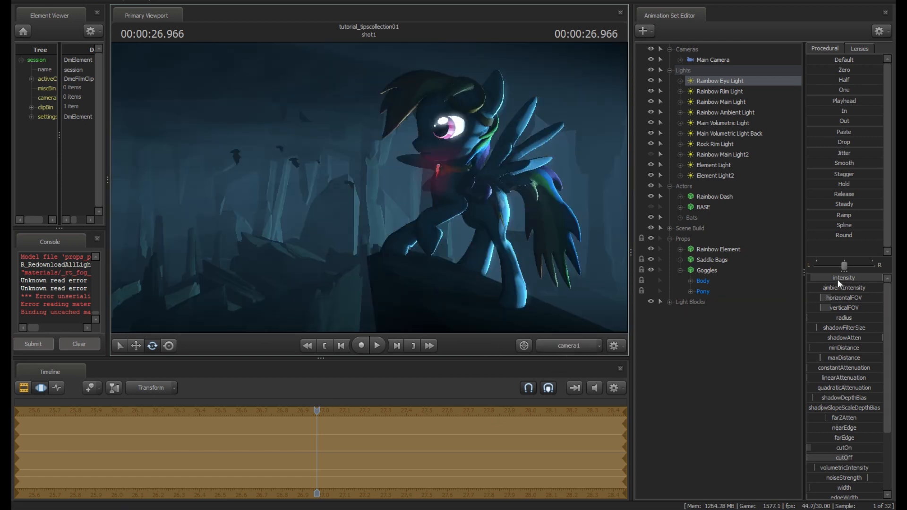
pyautogui.hotkey('ctrl', 'z')
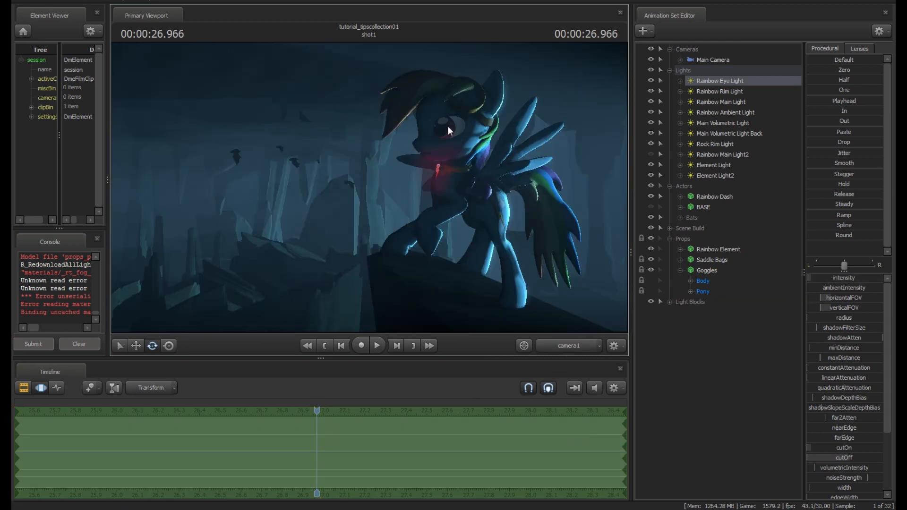
# Hide the Rainbow Eye Light to compare the eye up close in the work camera, and show the light again in camera1.
pyautogui.click(651, 81)
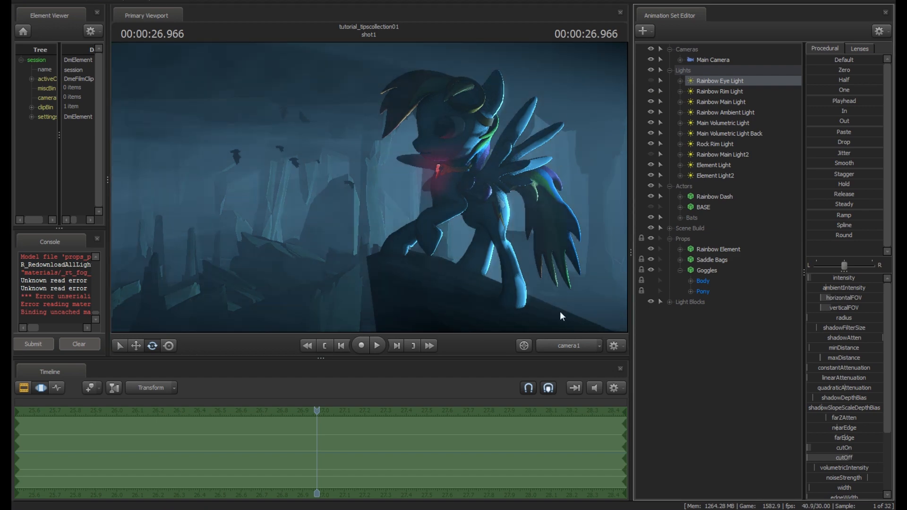
pyautogui.click(565, 346)
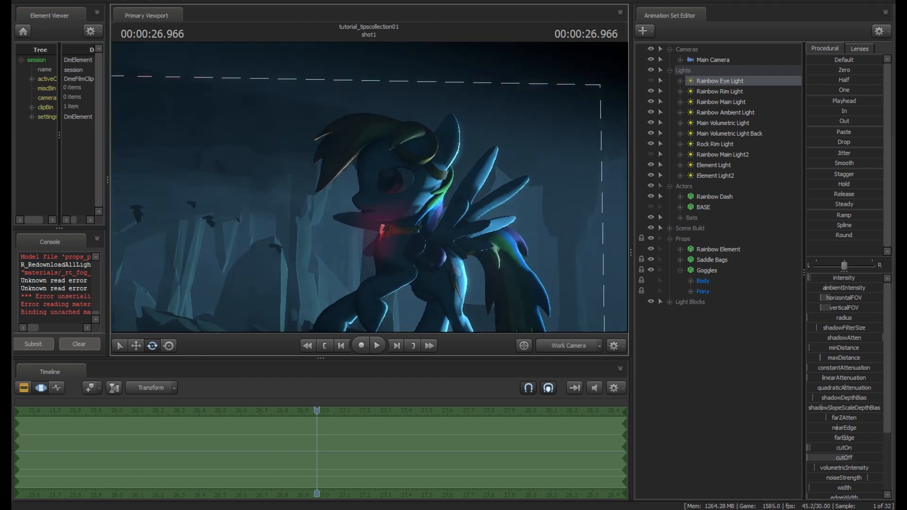
pyautogui.press('w')
pyautogui.moveTo(368, 187); pyautogui.dragTo(371, 182)
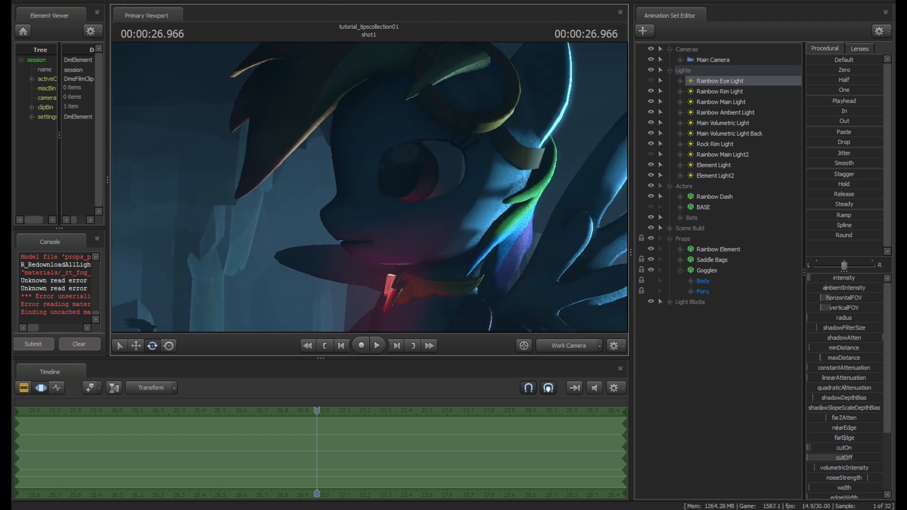
pyautogui.moveTo(403, 224); pyautogui.dragTo(405, 174)
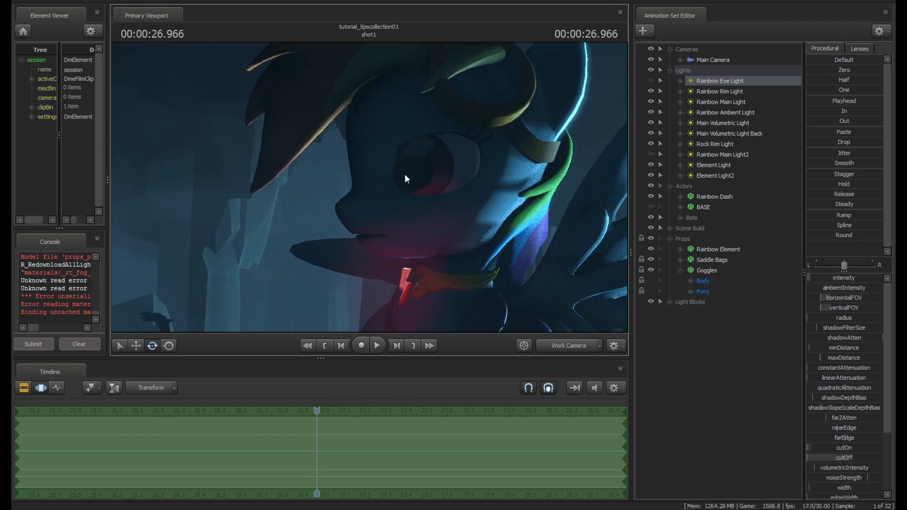
pyautogui.click(651, 80)
pyautogui.press('F4')
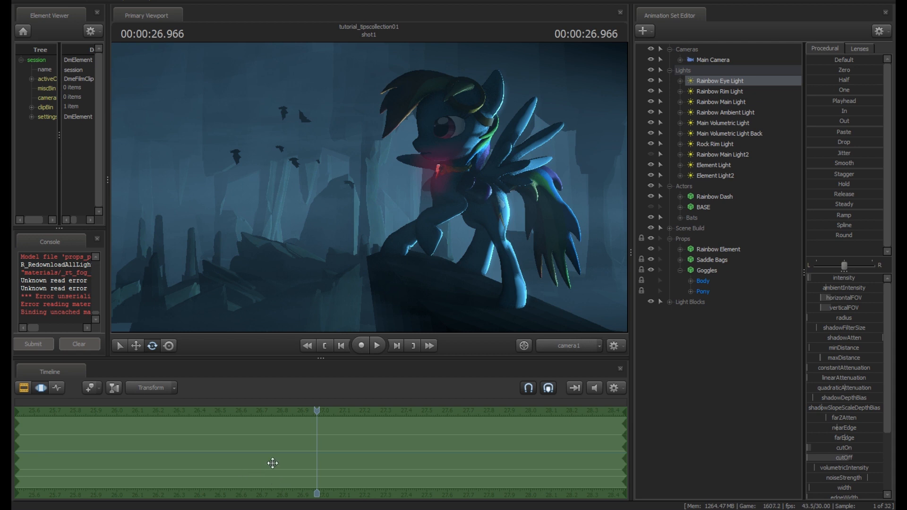
# Go to the start of the timeline and bookmark an empty time selection at 1.4 s.
pyautogui.press('Home')
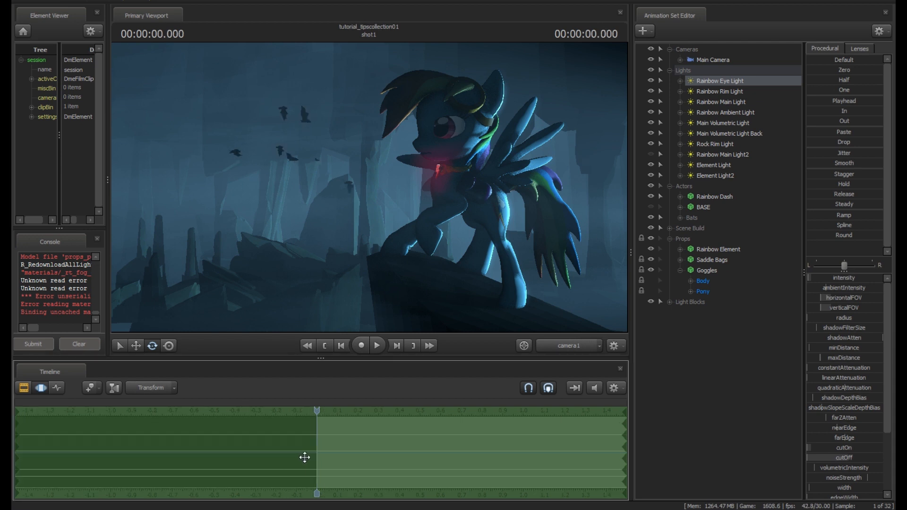
pyautogui.moveTo(318, 458); pyautogui.dragTo(476, 457)
pyautogui.moveTo(506, 497); pyautogui.dragTo(358, 494)
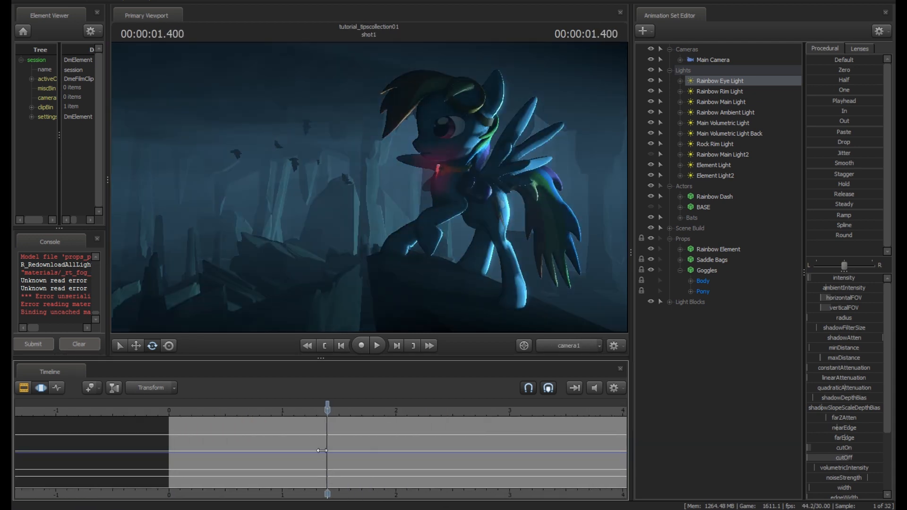
pyautogui.moveTo(367, 420); pyautogui.dragTo(356, 441)
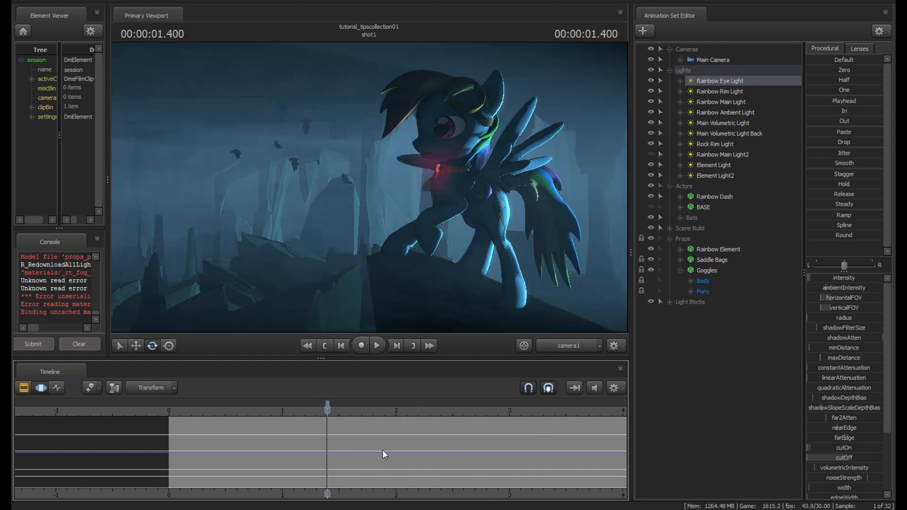
# Make a time selection from about 2.8 to 3.7 s and bookmark its edges and its falloff ends at about 2.1 and 4.3 s.
pyautogui.moveTo(402, 475); pyautogui.dragTo(226, 466, button='middle')
pyautogui.moveTo(226, 466); pyautogui.dragTo(405, 444)
pyautogui.keyDown('shift'); pyautogui.scroll(7, 403, 457); pyautogui.keyUp('shift')
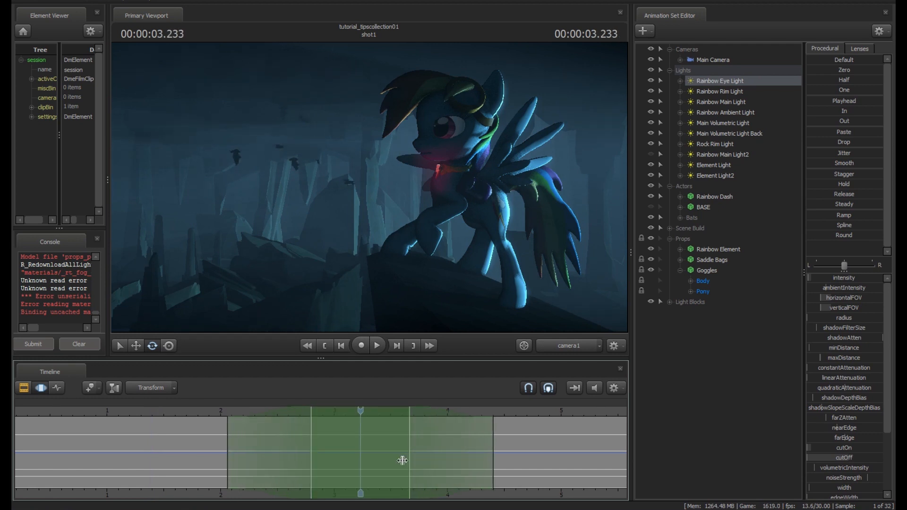
pyautogui.keyDown('shift'); pyautogui.scroll(-7, 398, 464); pyautogui.keyUp('shift')
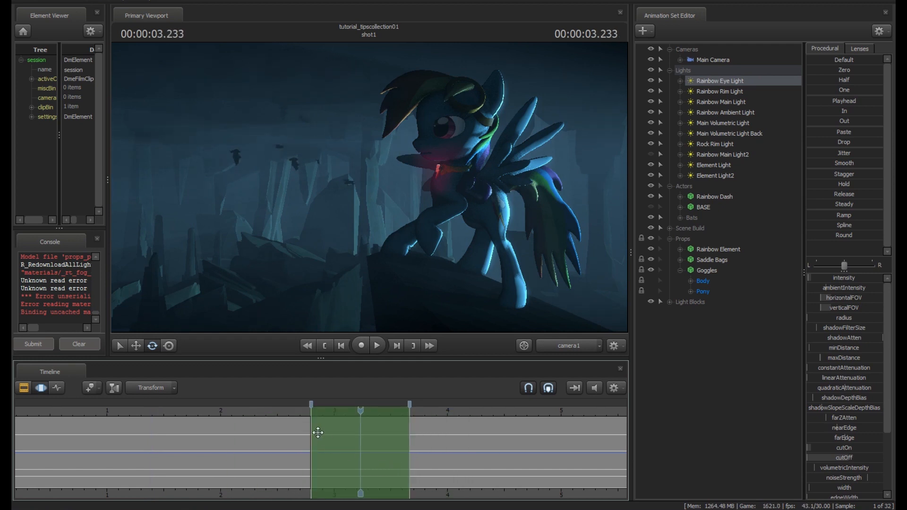
pyautogui.keyDown('shift'); pyautogui.scroll(5, 396, 442); pyautogui.keyUp('shift')
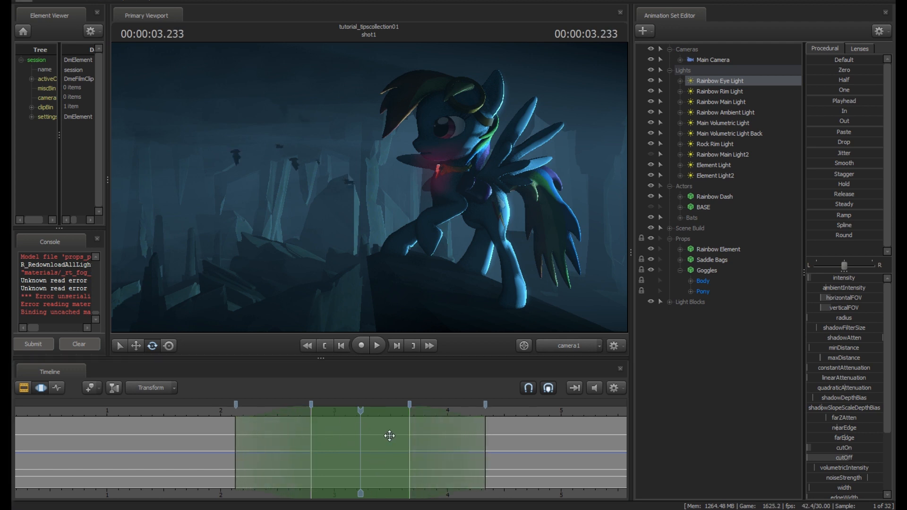
# Slide the time selection away from the bookmarks to about 5.1 to 6.0 s and collapse it at 4.1 s.
pyautogui.scroll(-3, 487, 488)
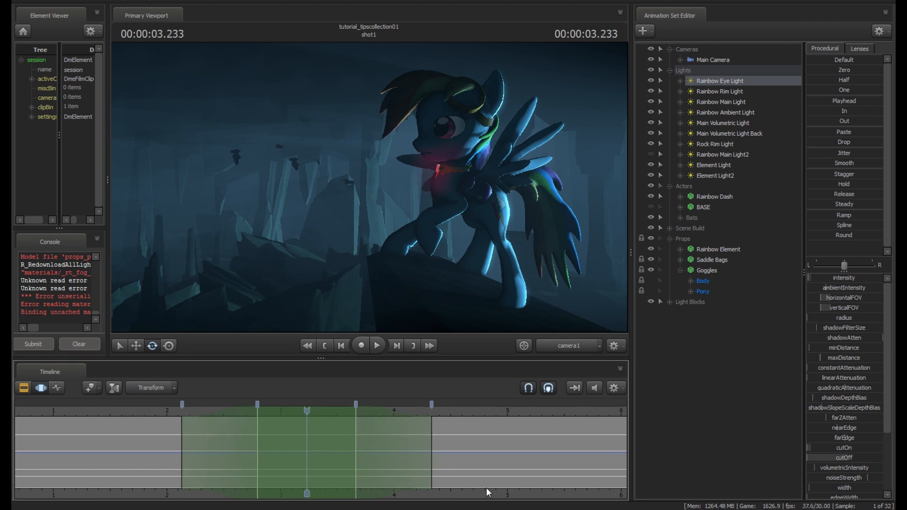
pyautogui.click(337, 410)
pyautogui.moveTo(356, 420); pyautogui.dragTo(456, 428)
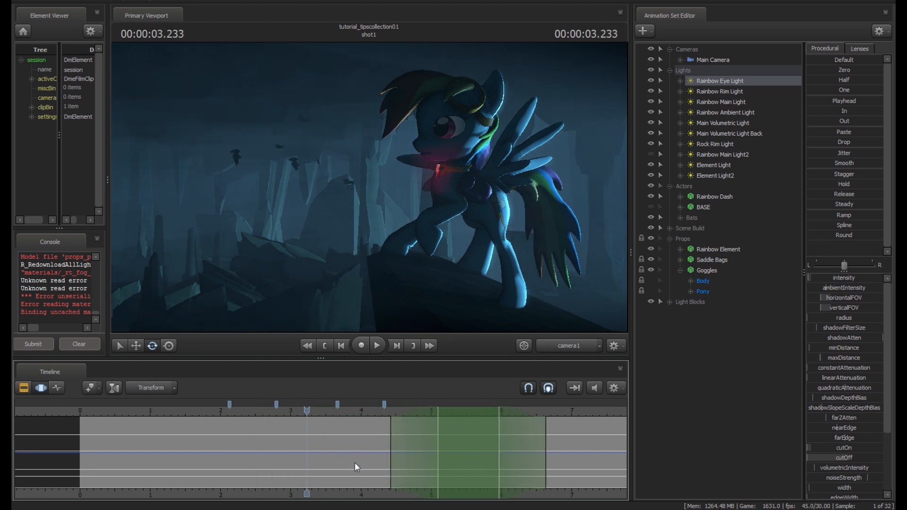
pyautogui.click(368, 455)
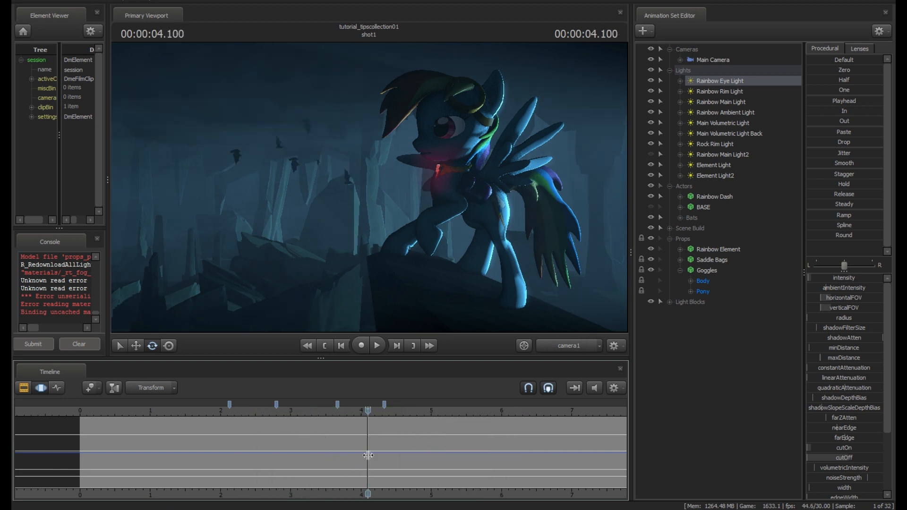
# Cycle the time selection back and forth between neighbouring bookmarks, ending on the section from about 2.1 to 2.8 s.
pyautogui.press('Up')
pyautogui.press('Up')
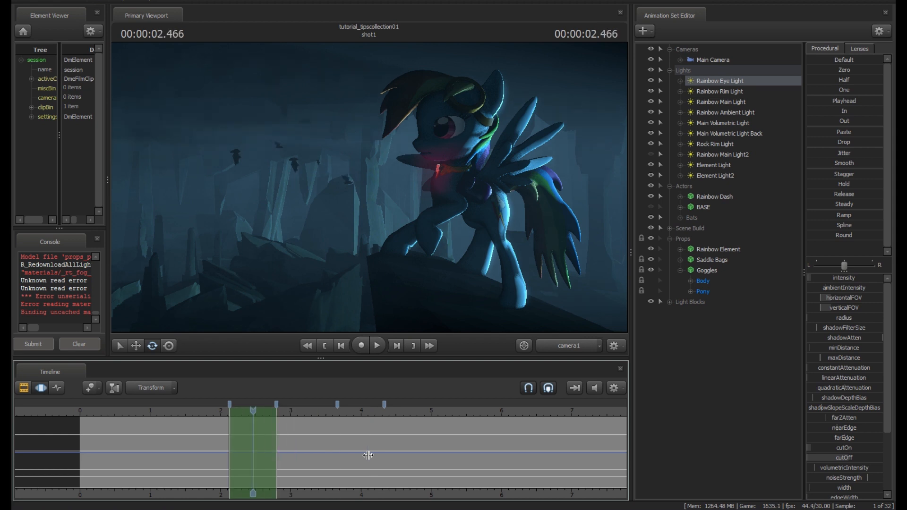
pyautogui.press('Up')
pyautogui.press('Down')
pyautogui.press('Down')
pyautogui.press('Up')
pyautogui.press('Up')
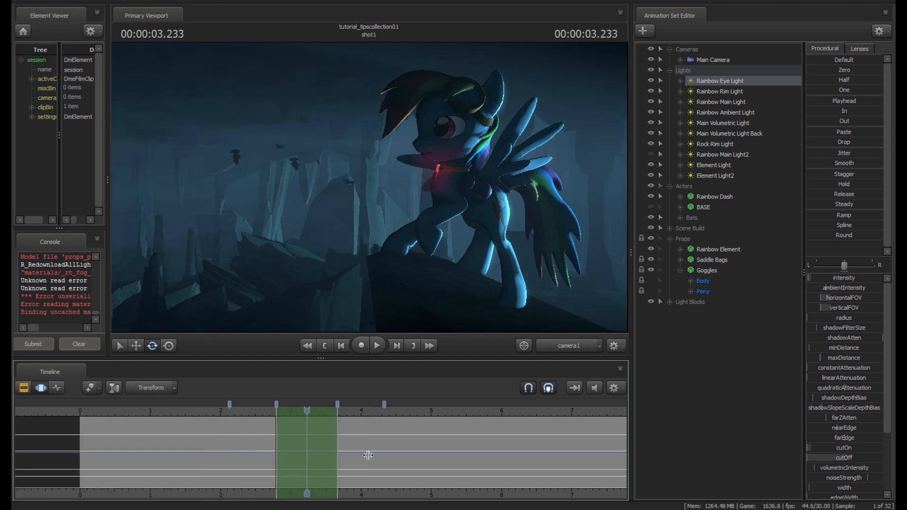
pyautogui.press('Up')
pyautogui.press('Up')
pyautogui.press('Down')
pyautogui.press('Down')
pyautogui.press('Down')
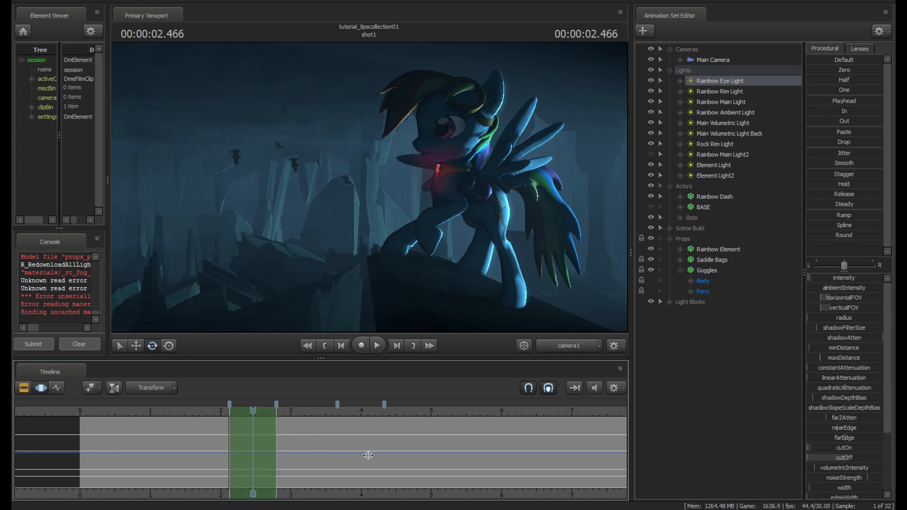
pyautogui.press('Up')
pyautogui.press('Down')
pyautogui.press('Up')
pyautogui.press('Up')
pyautogui.press('Down')
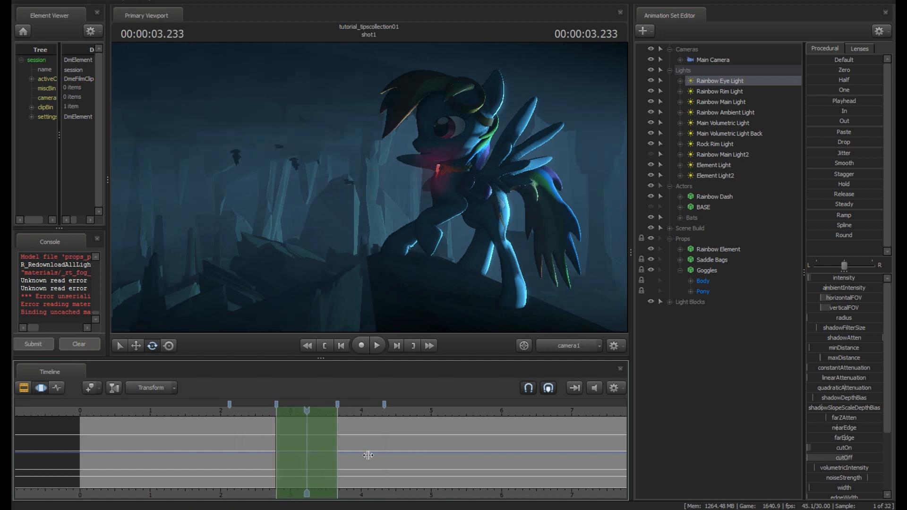
pyautogui.press('Down')
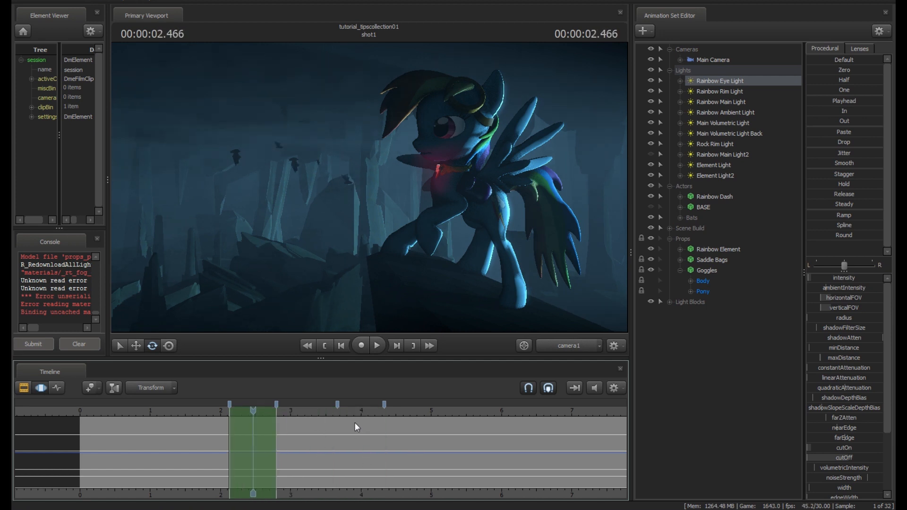
# Make a time selection from about 1.6 to 4.9 s, extend falloffs to about 1.3 and 5.1 s and close them.
pyautogui.keyDown('shift'); pyautogui.moveTo(190, 438); pyautogui.dragTo(421, 459); pyautogui.keyUp('shift')
pyautogui.keyDown('shift'); pyautogui.moveTo(422, 459); pyautogui.dragTo(439, 446, button='right'); pyautogui.keyUp('shift')
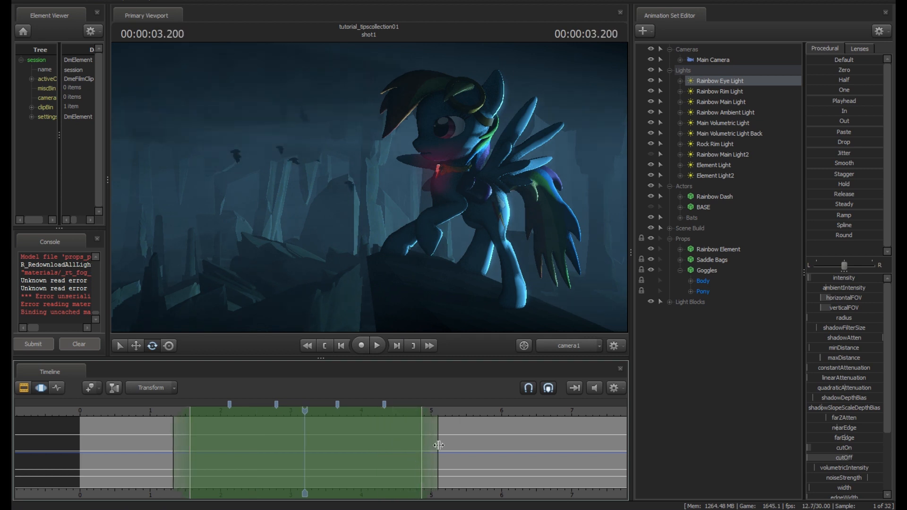
pyautogui.keyDown('shift'); pyautogui.moveTo(355, 494); pyautogui.dragTo(336, 446, button='right'); pyautogui.keyUp('shift')
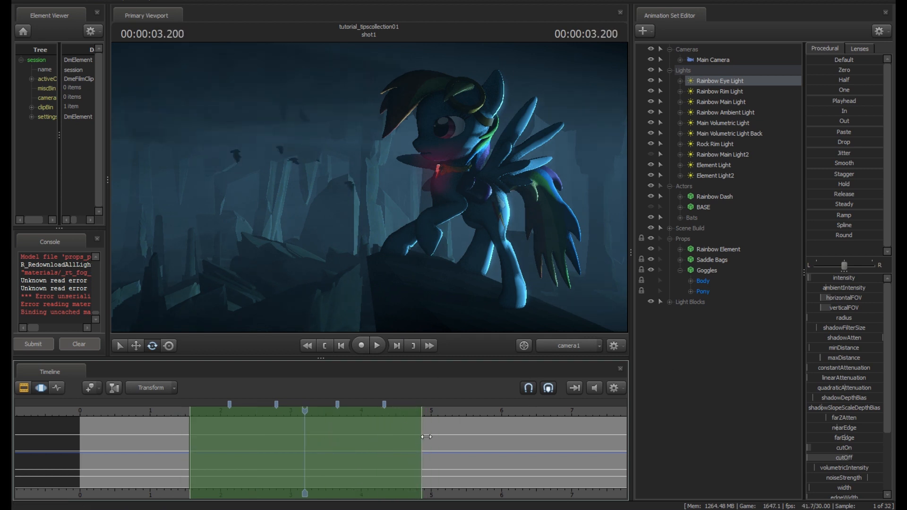
# Undo the stretch of the wide time selection and make a short one from about 3.4 to 4.0 s.
pyautogui.moveTo(427, 437)
pyautogui.mouseDown()
pyautogui.moveTo(333, 445)
pyautogui.moveTo(548, 455)
pyautogui.moveTo(291, 463)
pyautogui.moveTo(499, 464)
pyautogui.mouseUp()
pyautogui.hotkey('ctrl', 'z')
pyautogui.keyDown('shift'); pyautogui.moveTo(316, 440); pyautogui.dragTo(399, 443); pyautogui.keyUp('shift')
pyautogui.hotkey('ctrl', 'z')
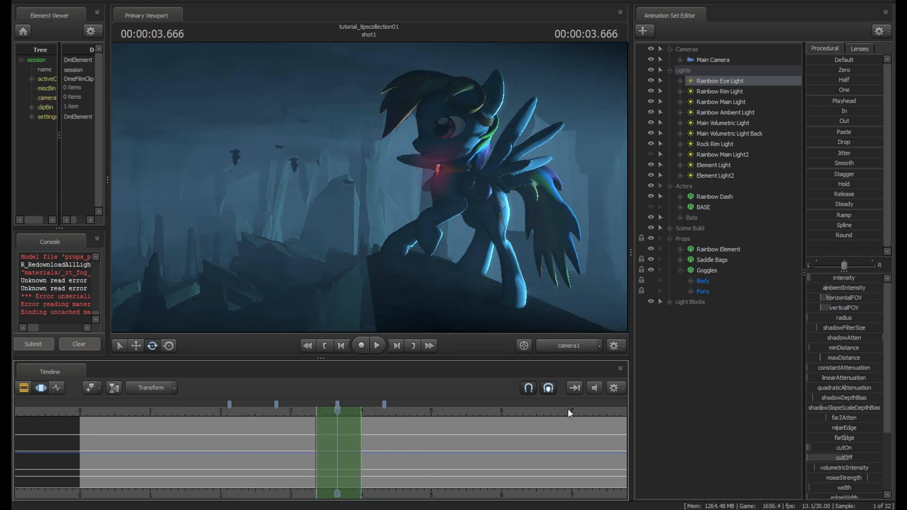
# Toggle the timeline option Bookmarks Attached To Log Data.
pyautogui.click(615, 388)
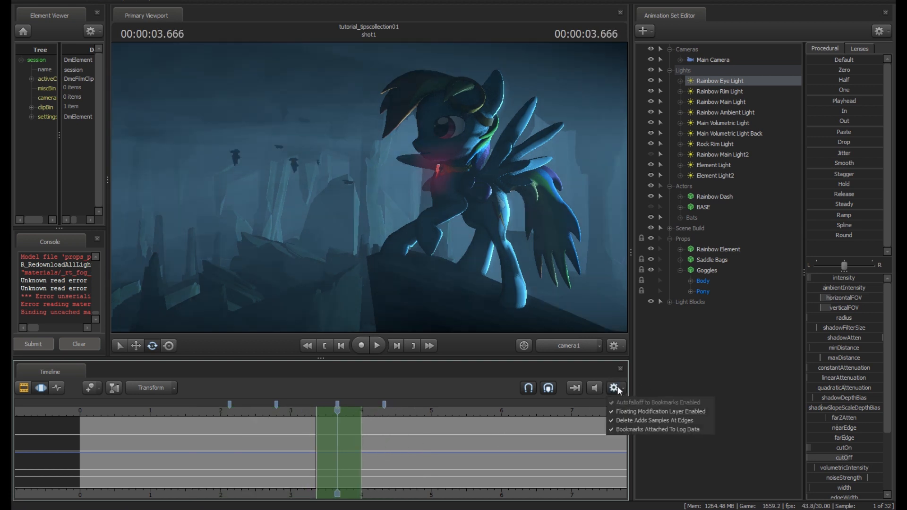
pyautogui.click(626, 429)
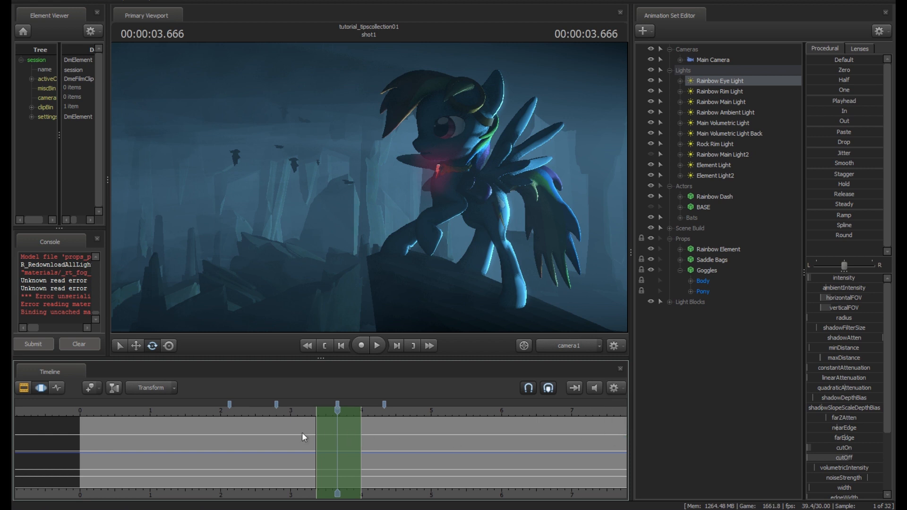
# Make a time selection from about 2.4 to 4.3 s and collapse it at 2.5 s.
pyautogui.keyDown('shift'); pyautogui.moveTo(246, 432); pyautogui.dragTo(382, 451); pyautogui.keyUp('shift')
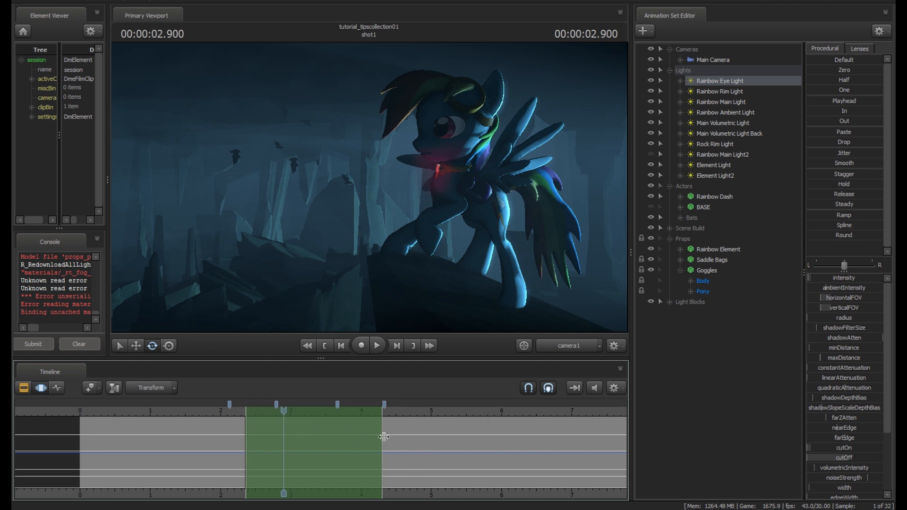
pyautogui.middleClick(255, 446)
pyautogui.keyDown('shift'); pyautogui.click(255, 446); pyautogui.keyUp('shift')
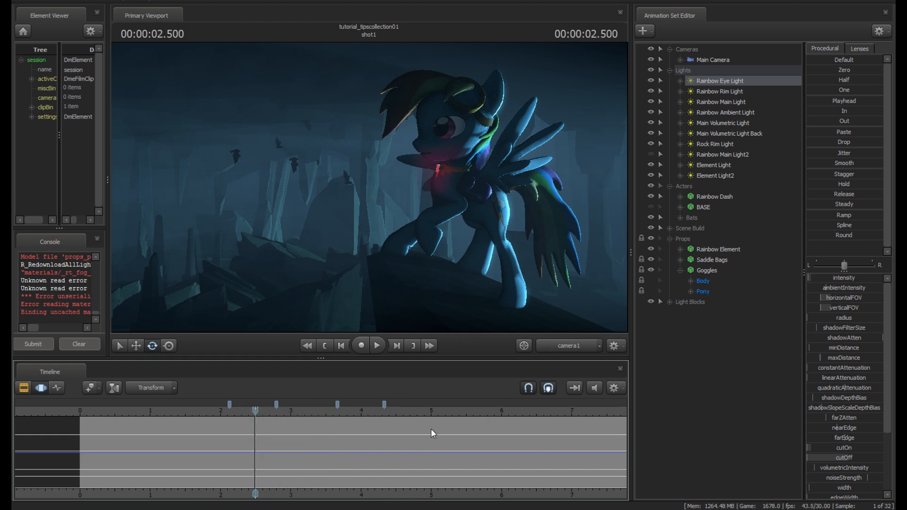
# Place the playhead at 3.5 s and review the active bookmarks' names, times and notes in the bookmark editor.
pyautogui.click(334, 409)
pyautogui.rightClick(338, 405)
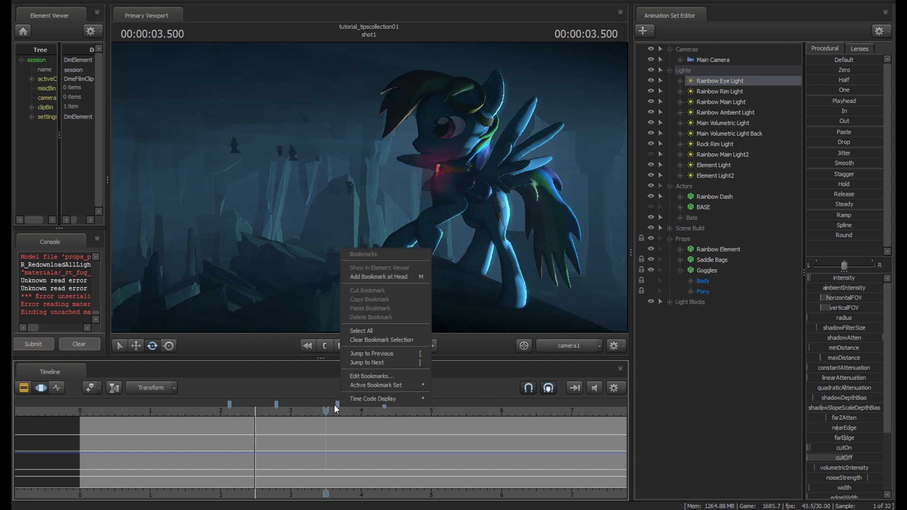
pyautogui.moveTo(362, 387)
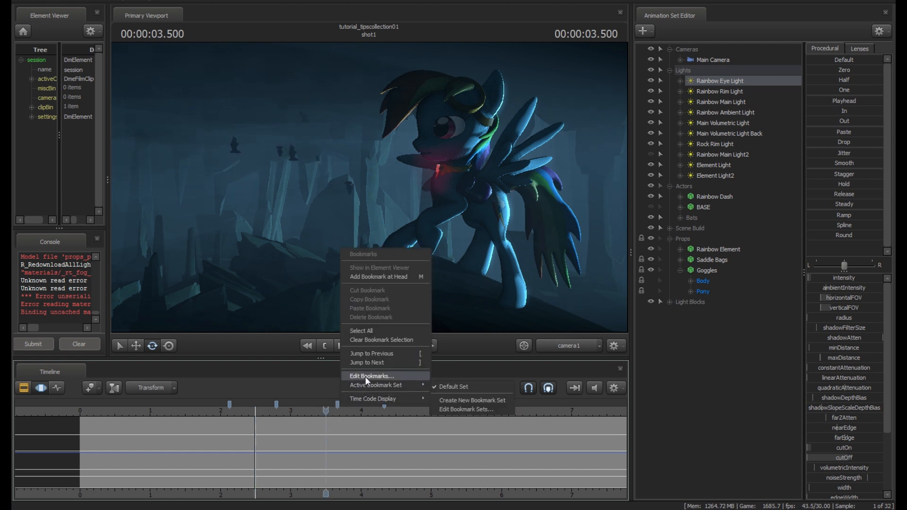
pyautogui.click(376, 377)
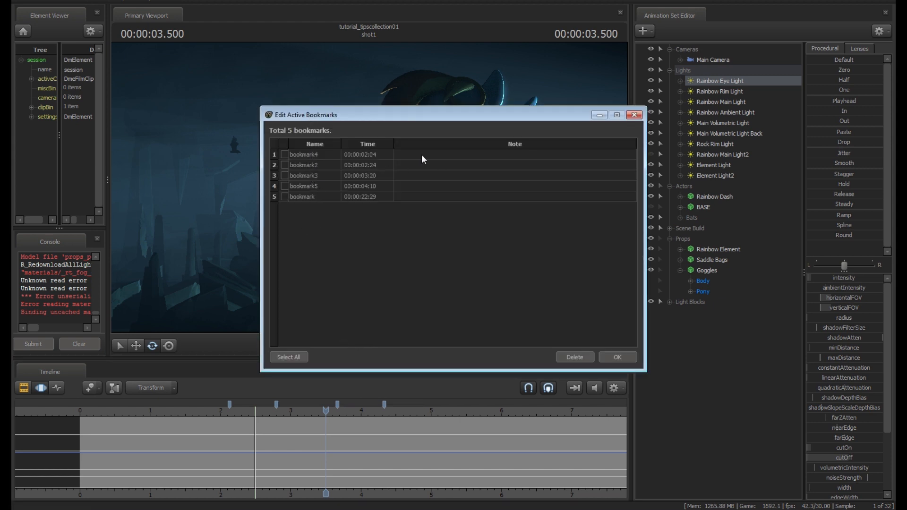
pyautogui.click(619, 358)
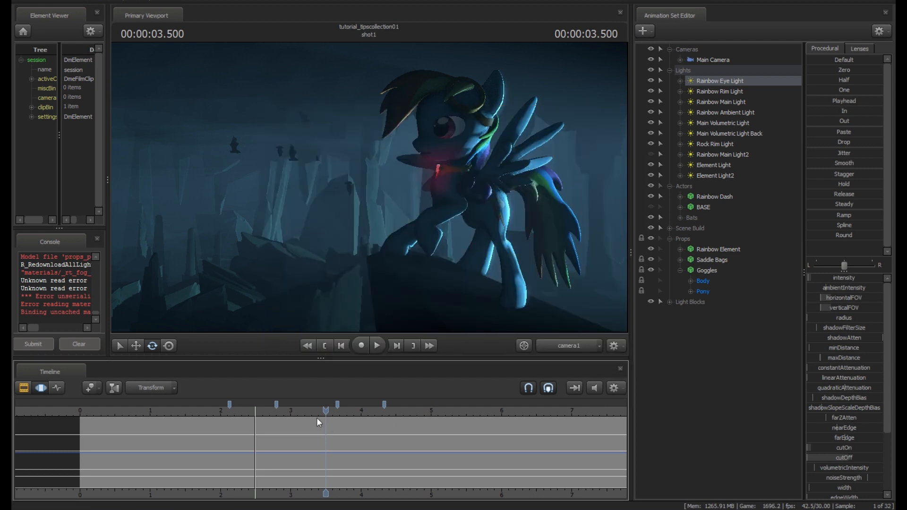
# Create a new bookmark set named "New Bookmarks Yay".
pyautogui.rightClick(328, 404)
pyautogui.moveTo(363, 384)
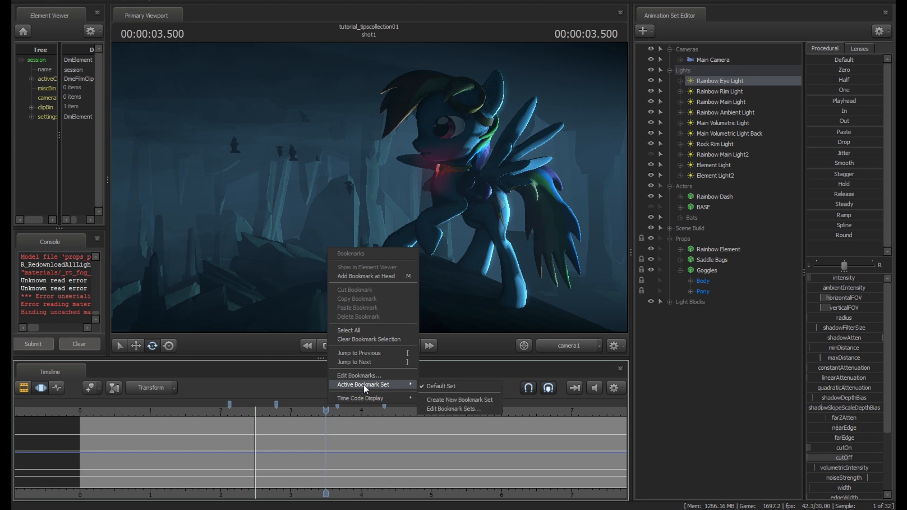
pyautogui.click(444, 400)
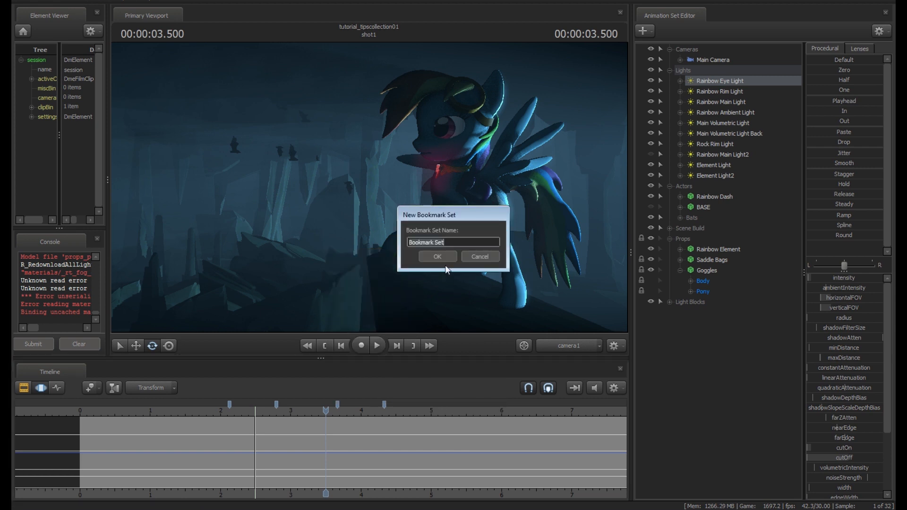
pyautogui.write('New Bookmarks')
pyautogui.press('Return')
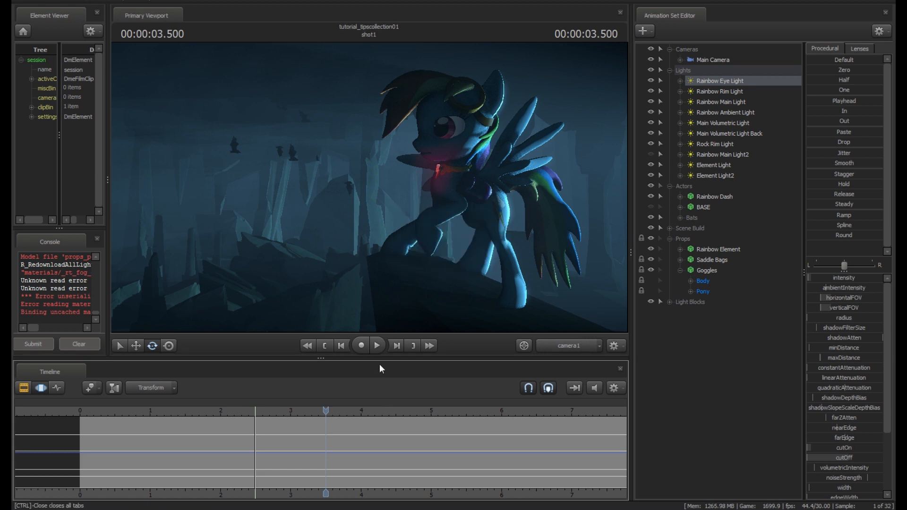
# Scatter bookmarks in the new set between about 0.9 and 7.1 s, leaving the playhead at about 3.6 s.
pyautogui.press('m')
pyautogui.moveTo(296, 413); pyautogui.dragTo(362, 440)
pyautogui.press('m')
pyautogui.press('m')
pyautogui.press('m')
pyautogui.press('m')
pyautogui.press('m')
pyautogui.press('m')
pyautogui.press('m')
pyautogui.press('m')
pyautogui.press('m')
pyautogui.press('m')
pyautogui.press('m')
pyautogui.press('m')
pyautogui.press('m')
pyautogui.press('m')
pyautogui.press('m')
pyautogui.press('m')
pyautogui.press('m')
pyautogui.press('m')
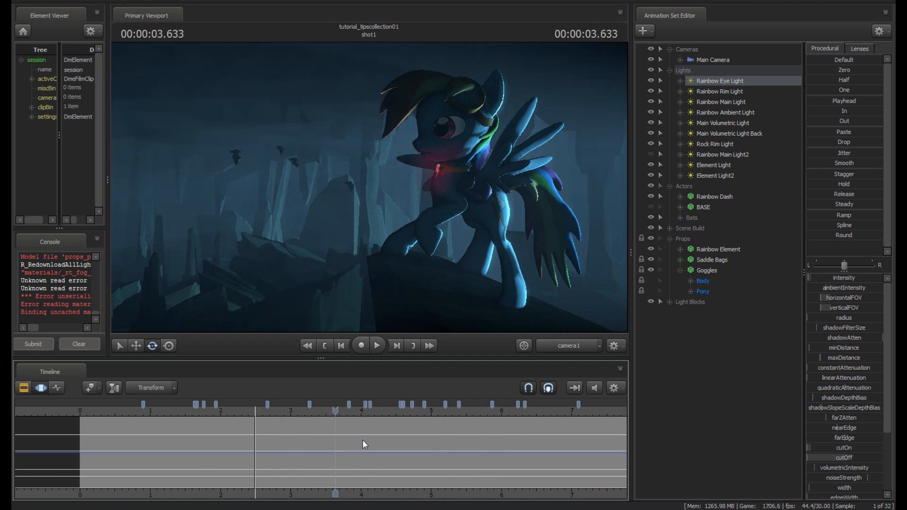
# Switch the active bookmark set to Default Set and back to New Bookmarks Yay.
pyautogui.rightClick(350, 405)
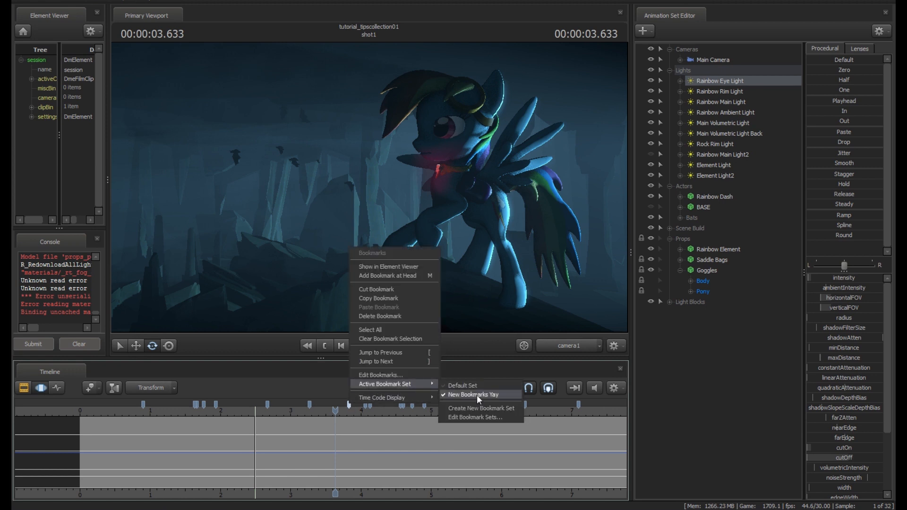
pyautogui.click(475, 386)
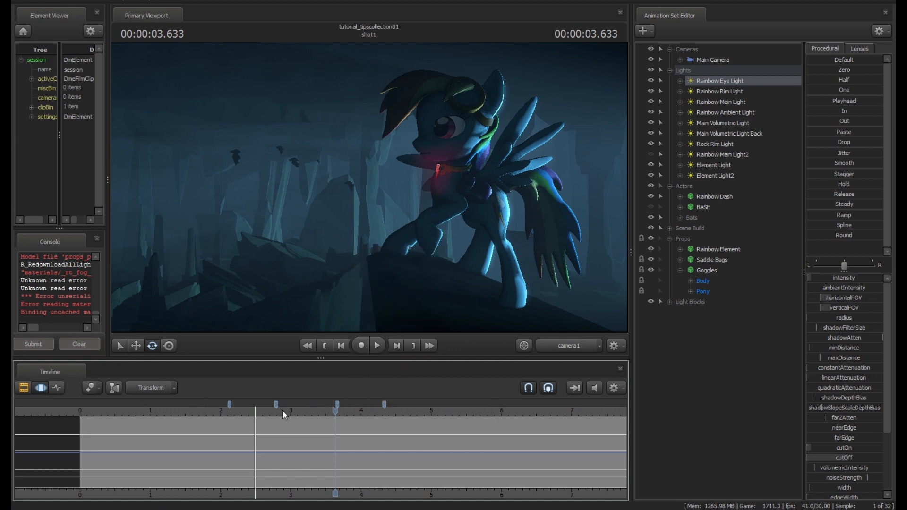
pyautogui.rightClick(339, 404)
pyautogui.moveTo(370, 387)
pyautogui.click(477, 397)
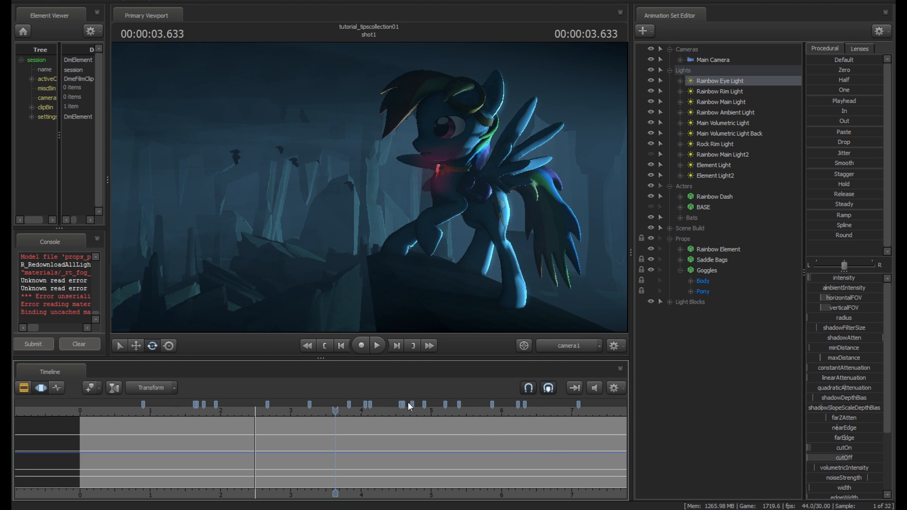
pyautogui.scroll(-2, 373, 431)
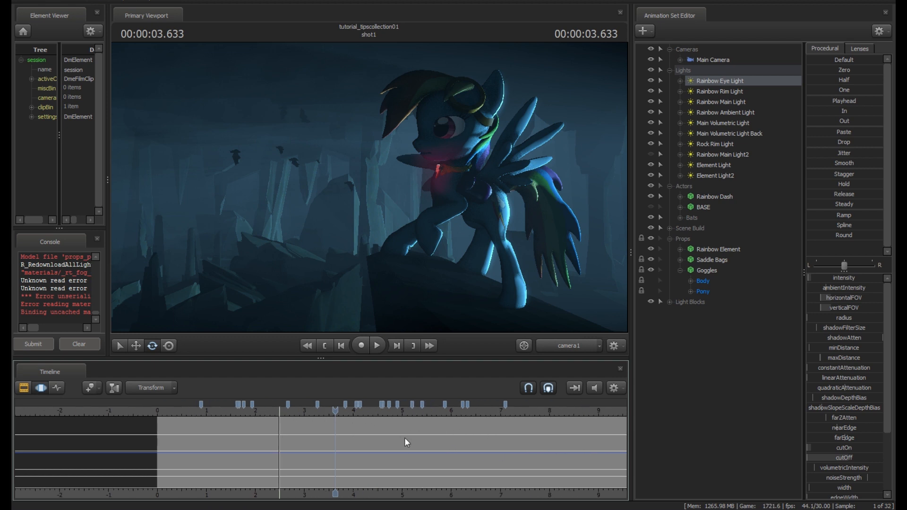
pyautogui.scroll(4, 385, 429)
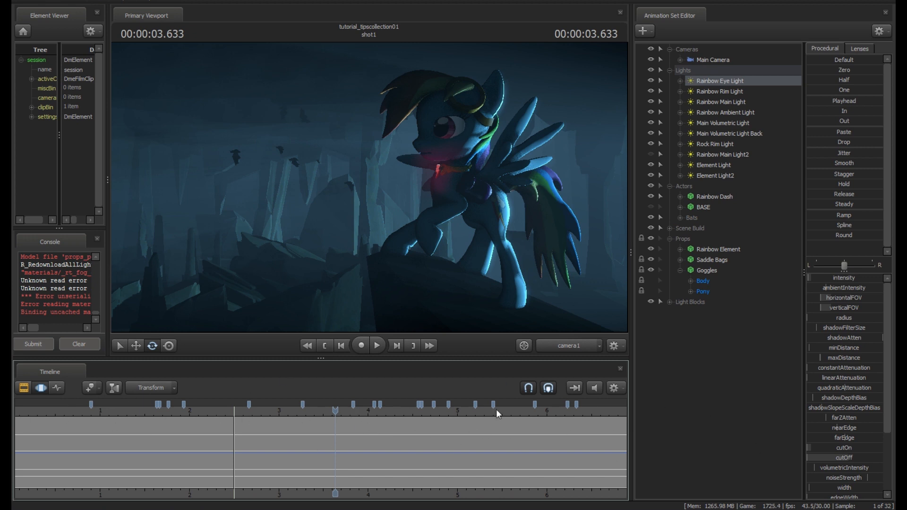
pyautogui.scroll(-3, 431, 441)
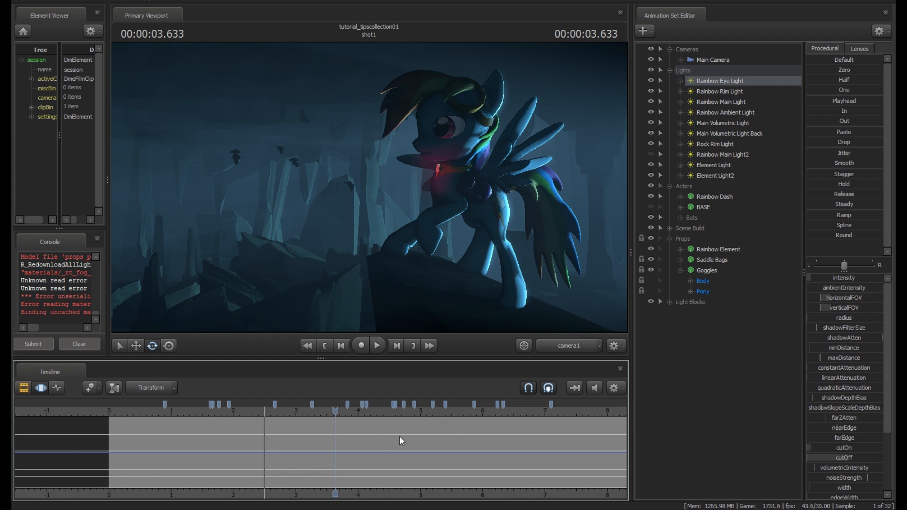
pyautogui.moveTo(393, 489); pyautogui.dragTo(352, 483, button='middle')
pyautogui.scroll(-2, 367, 465)
pyautogui.scroll(3, 404, 454)
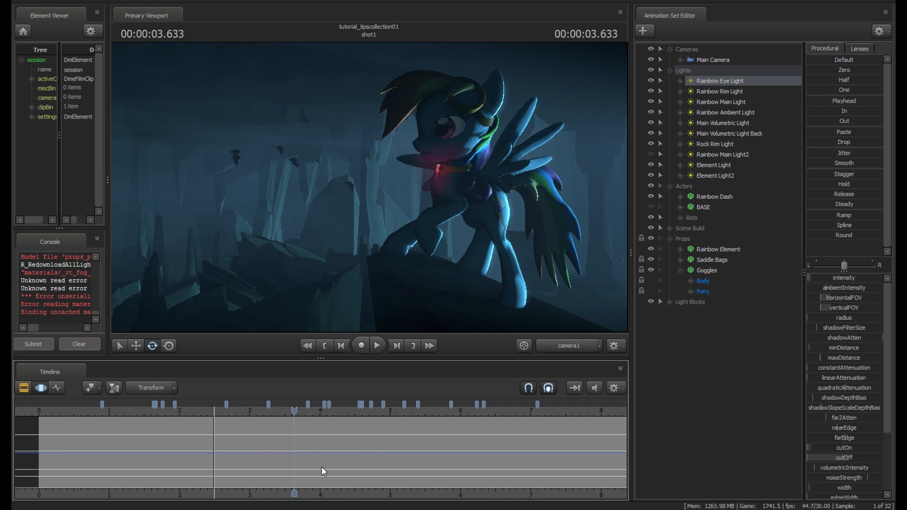
pyautogui.moveTo(354, 472); pyautogui.dragTo(413, 474, button='middle')
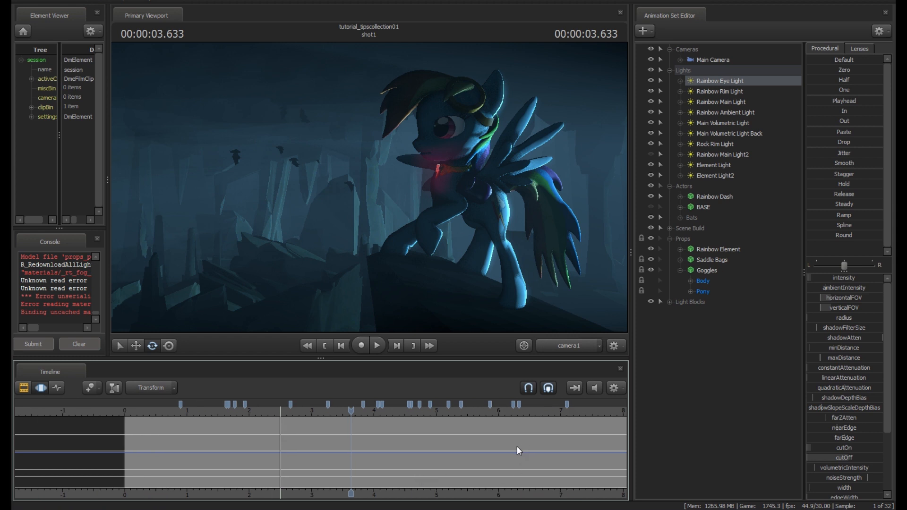